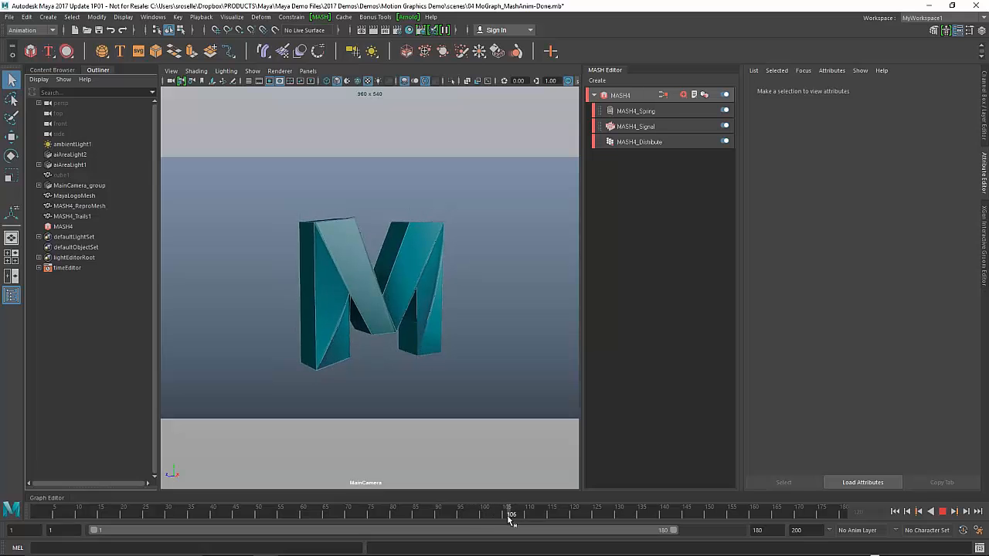
- Scrub to about frame 98 to preview the assembled M logo, then collapse the MASH Editor
mouse_move(518, 524)
mouse_down()
mouse_move(362, 521)
mouse_move(475, 520)
mouse_up()
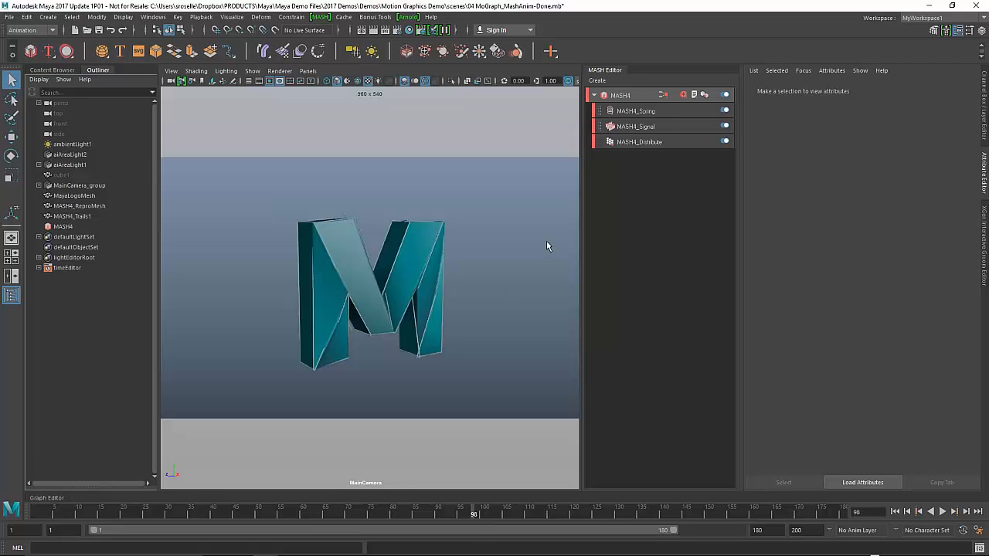
click(606, 71)
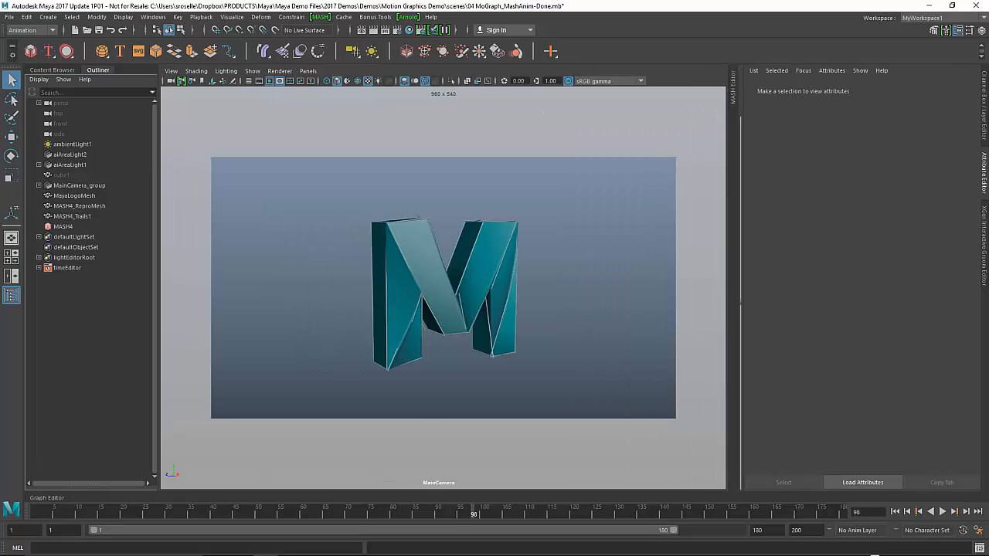
- Open the Arnold RenderView, then move and shrink it so the timeline stays visible
click(407, 17)
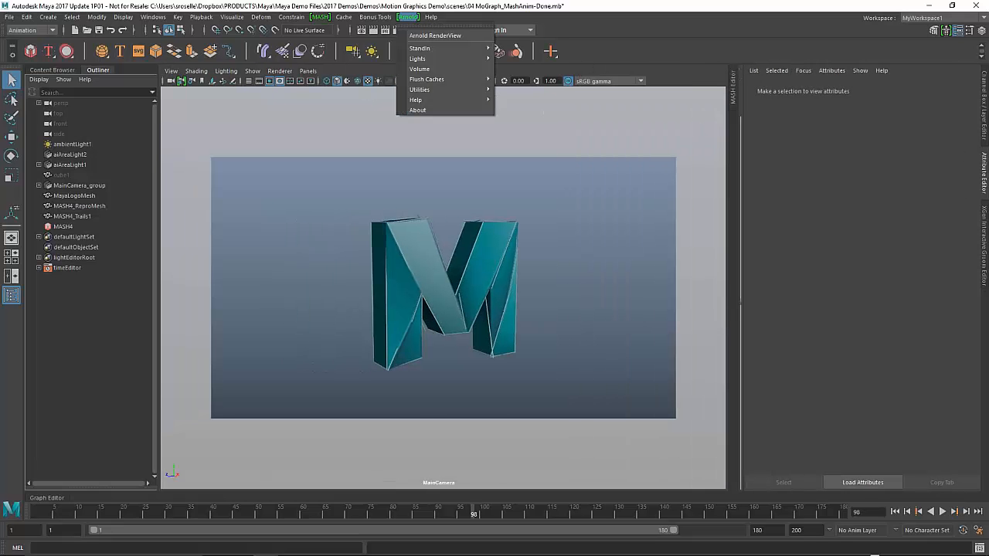
click(433, 35)
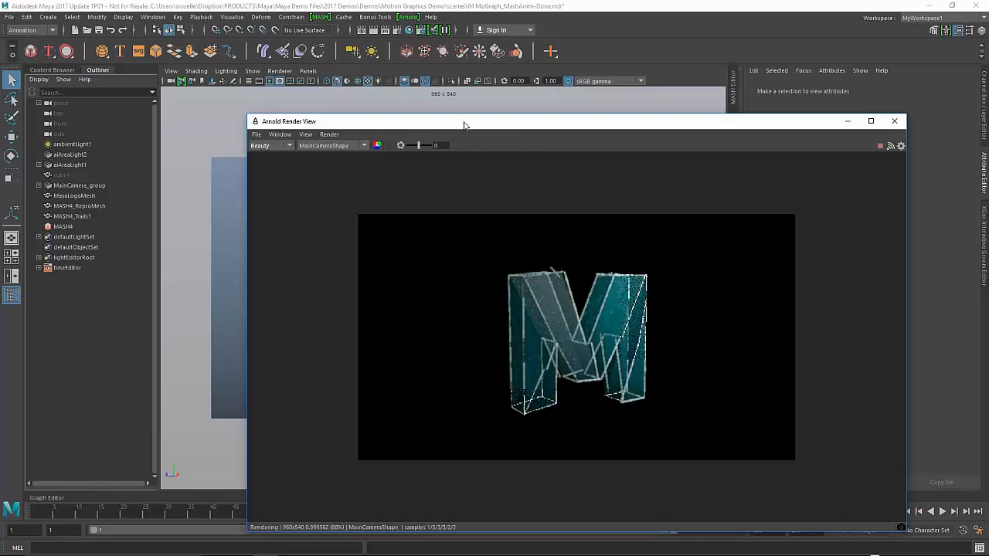
drag(465, 125, 341, 54)
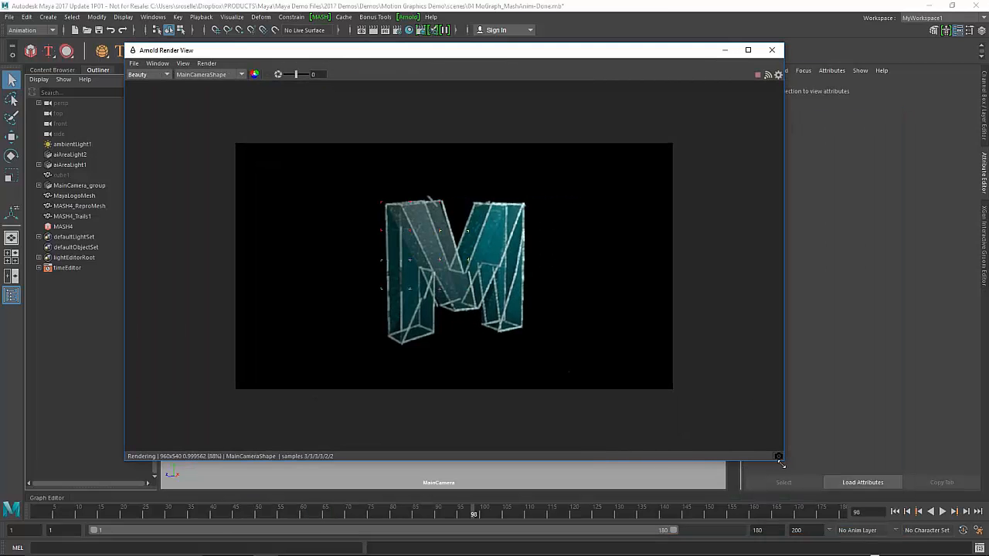
drag(782, 460, 667, 431)
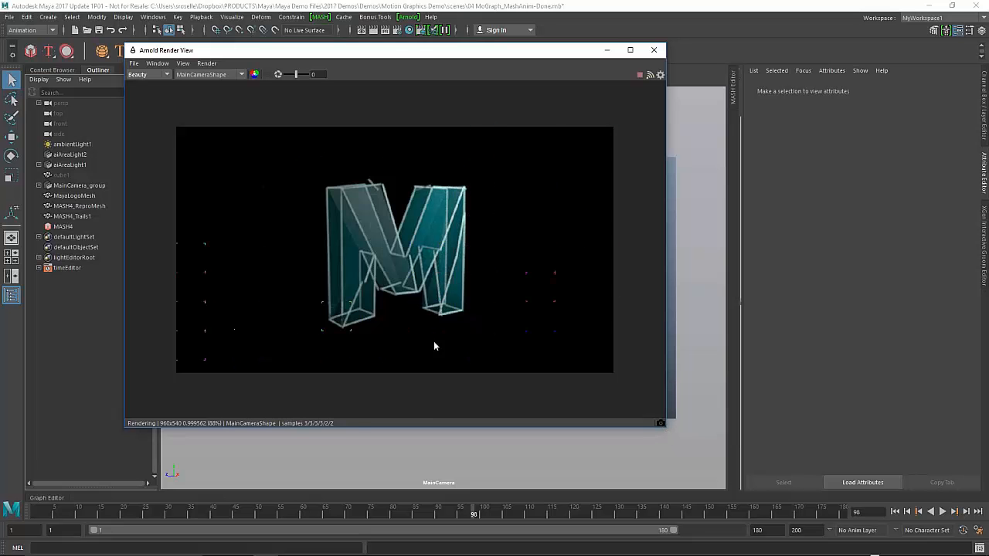
- Re-render the logo at frames 9 to 48, then 92, ending at frame 101
click(77, 514)
drag(78, 514, 734, 515)
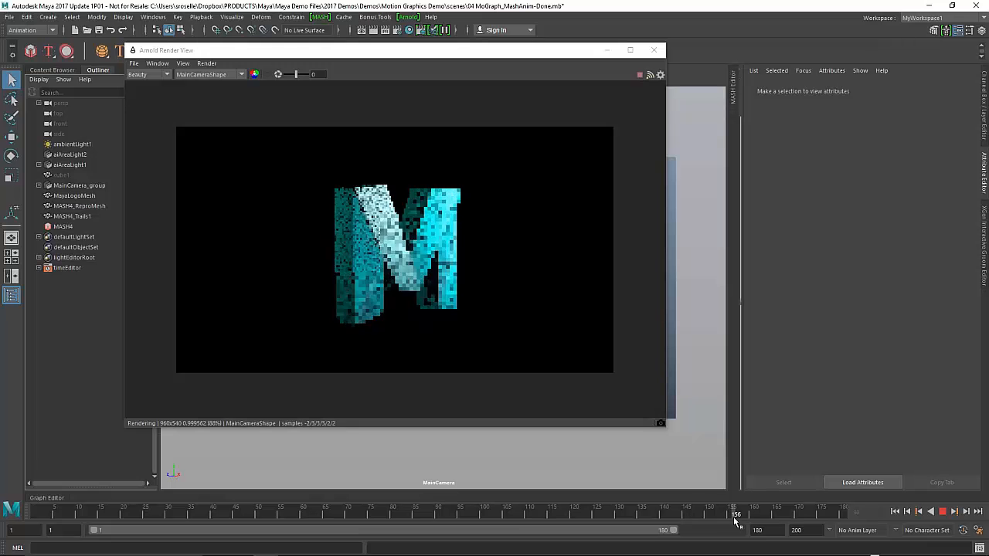
click(50, 516)
drag(51, 518, 446, 514)
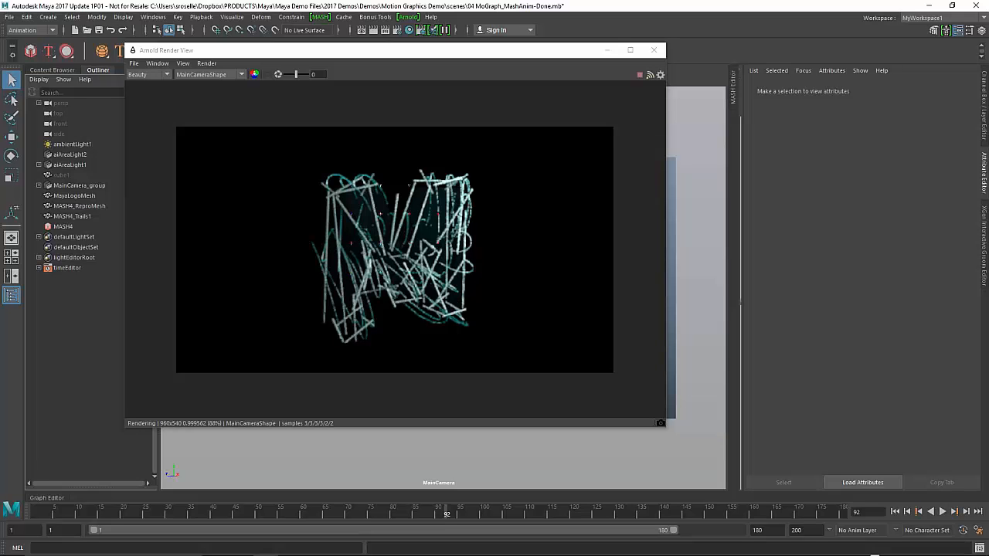
click(443, 516)
drag(446, 516, 488, 517)
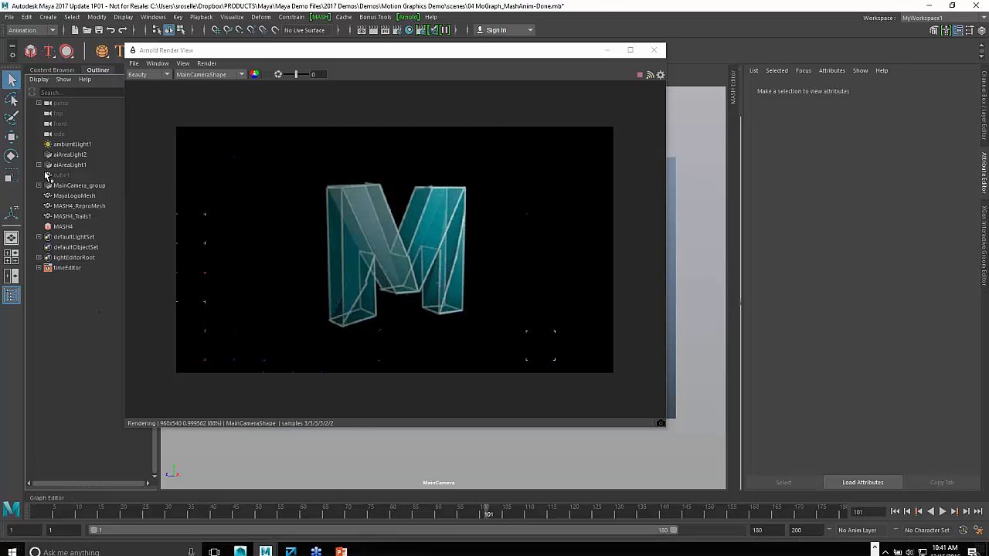
- Try yellow on aiAreaLight2, revert it to white, and lower its intensity to about 1974
click(69, 155)
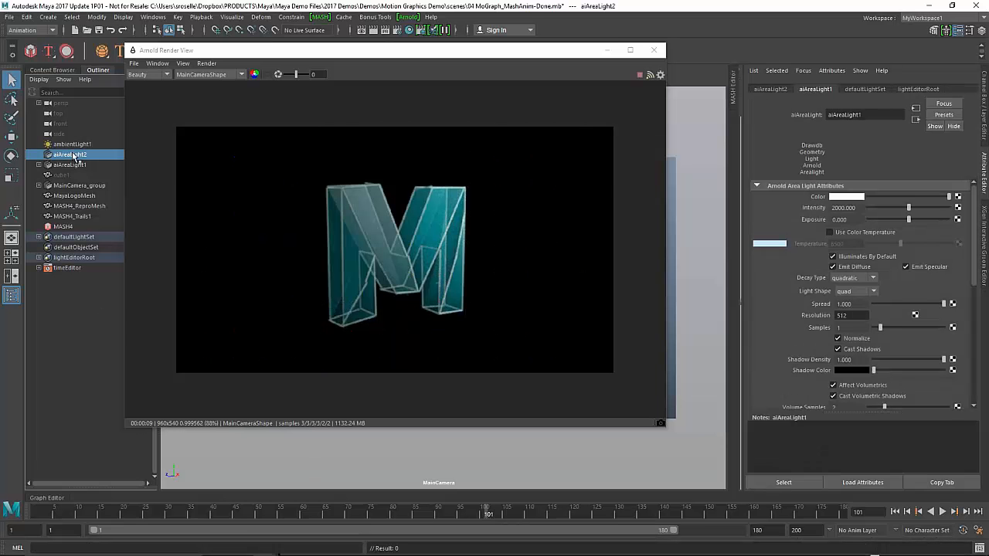
click(853, 199)
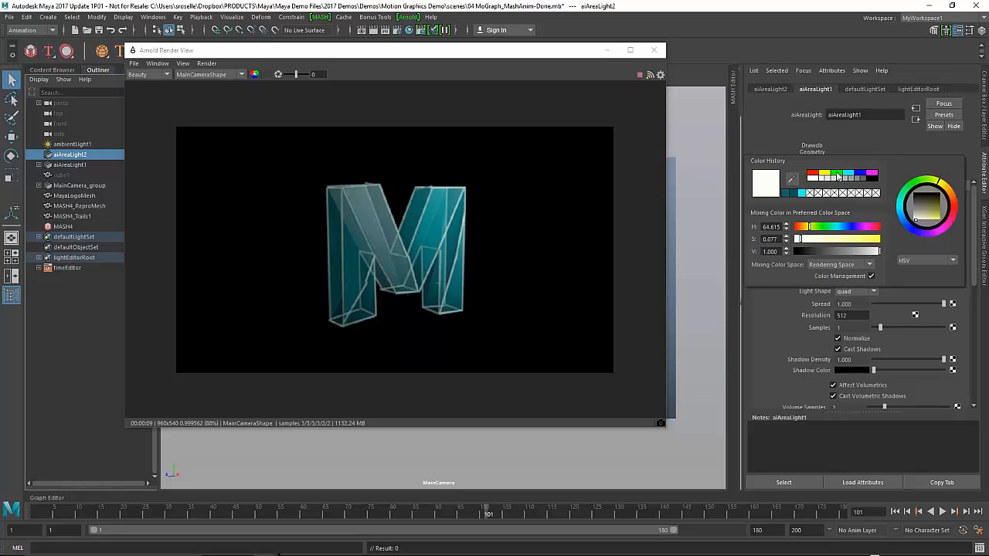
click(825, 175)
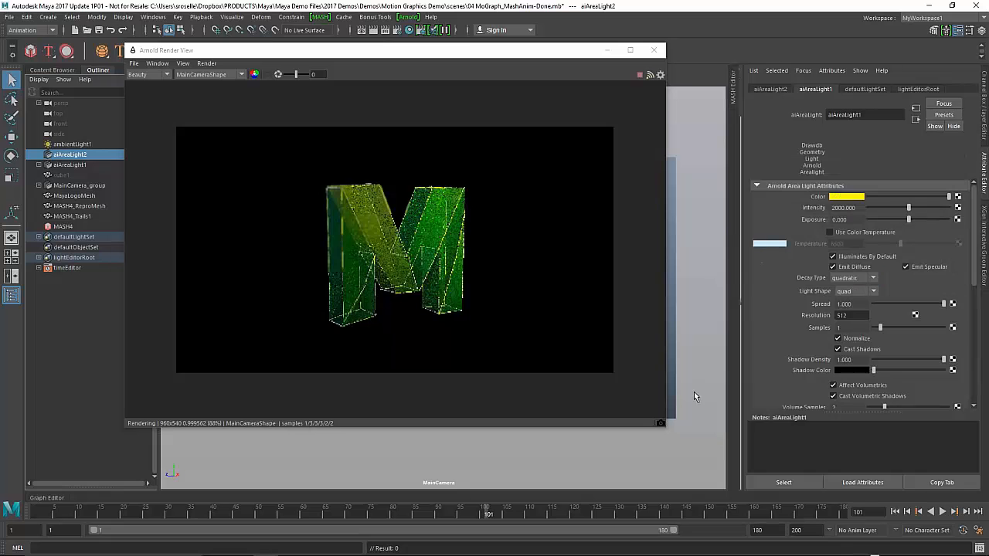
click(850, 197)
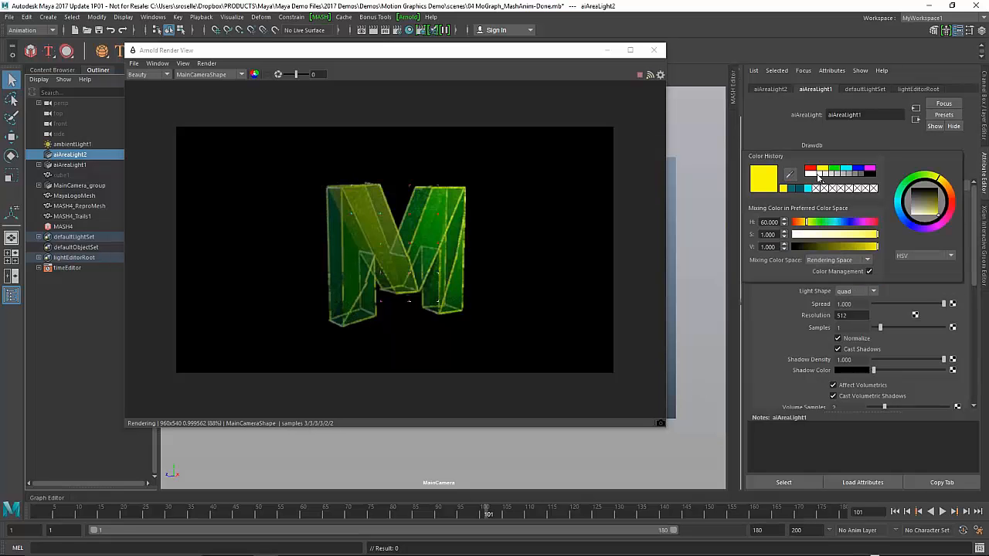
click(819, 175)
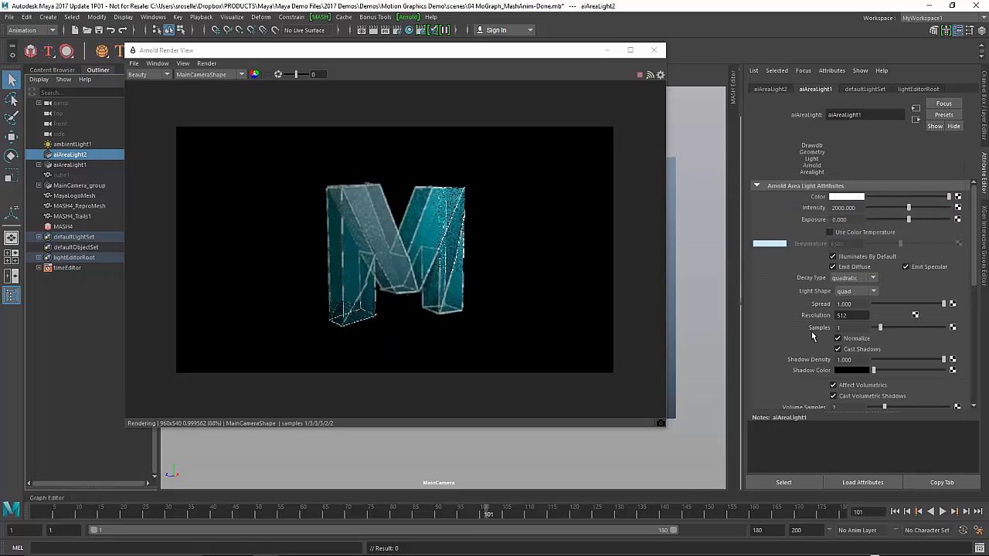
mouse_move(908, 209)
mouse_down()
mouse_move(883, 210)
mouse_move(907, 204)
mouse_up()
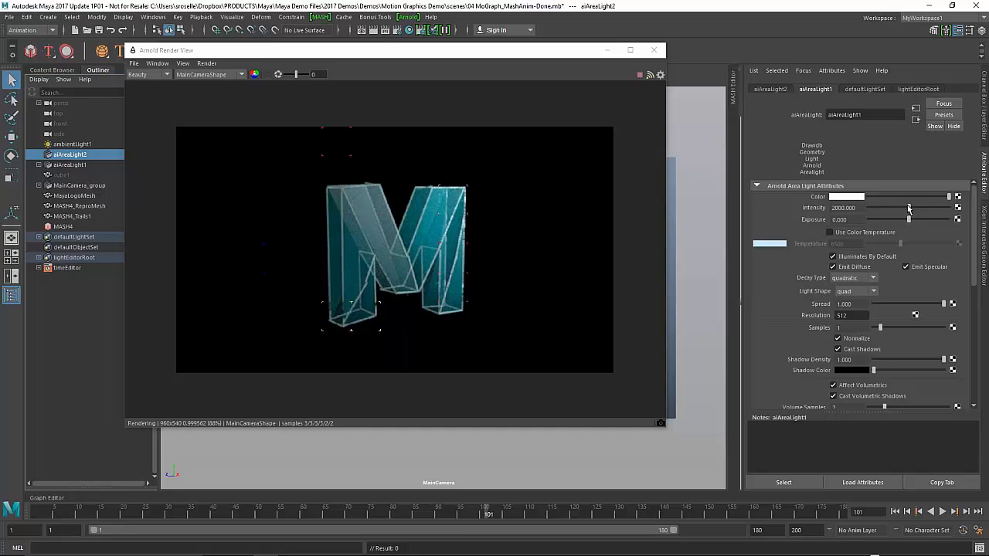
mouse_move(907, 205)
mouse_down()
mouse_move(898, 207)
mouse_move(908, 209)
mouse_up()
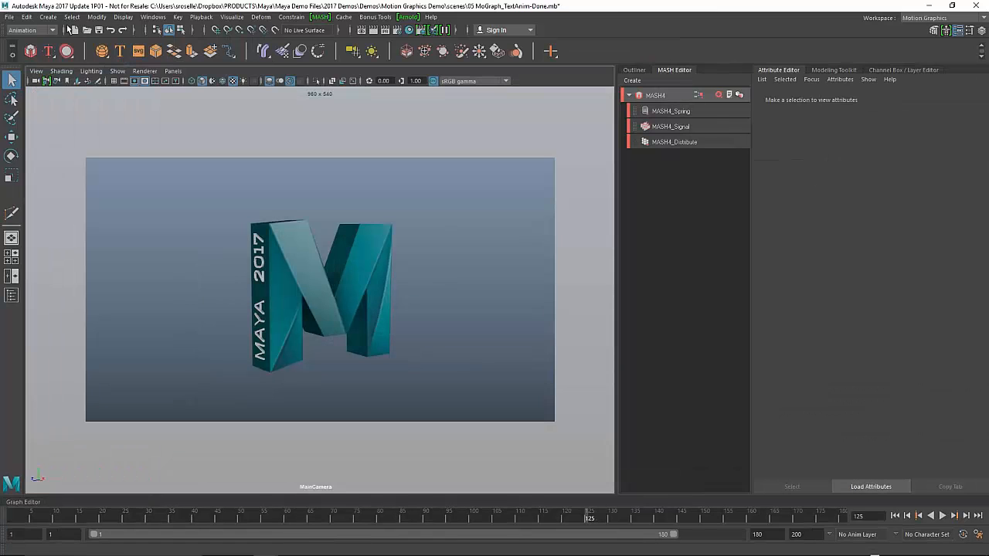
- Switch to the Rendering menu set and look over the Render menu without choosing anything
click(29, 30)
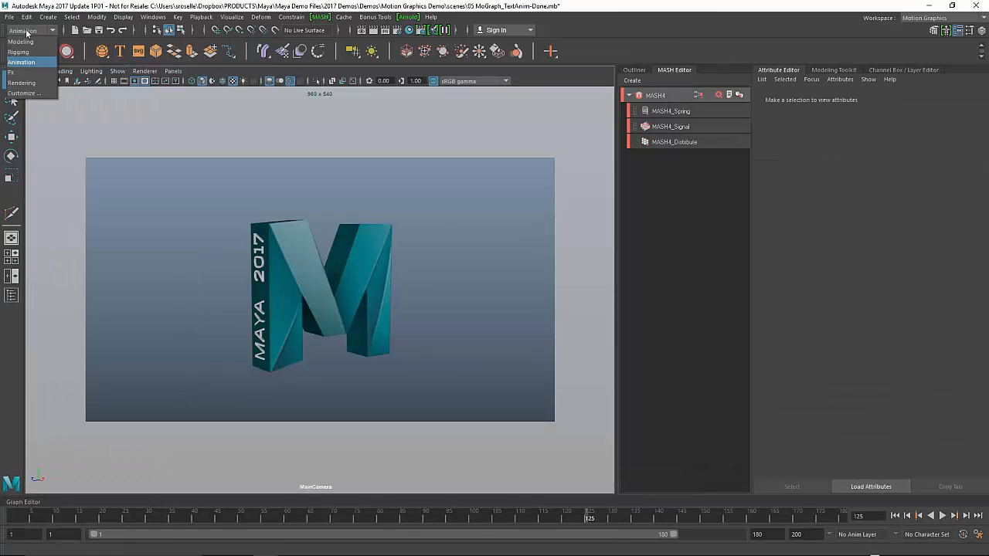
click(31, 82)
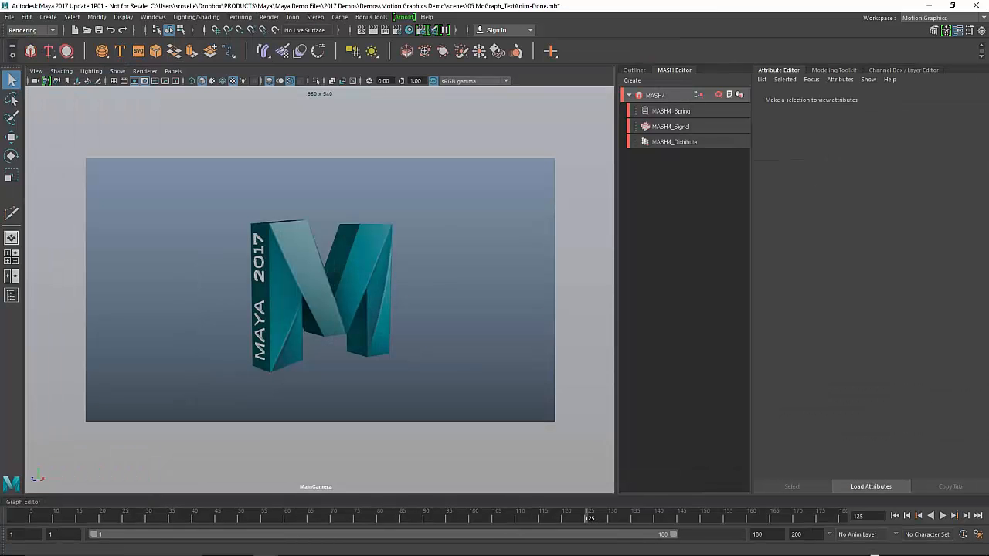
click(269, 17)
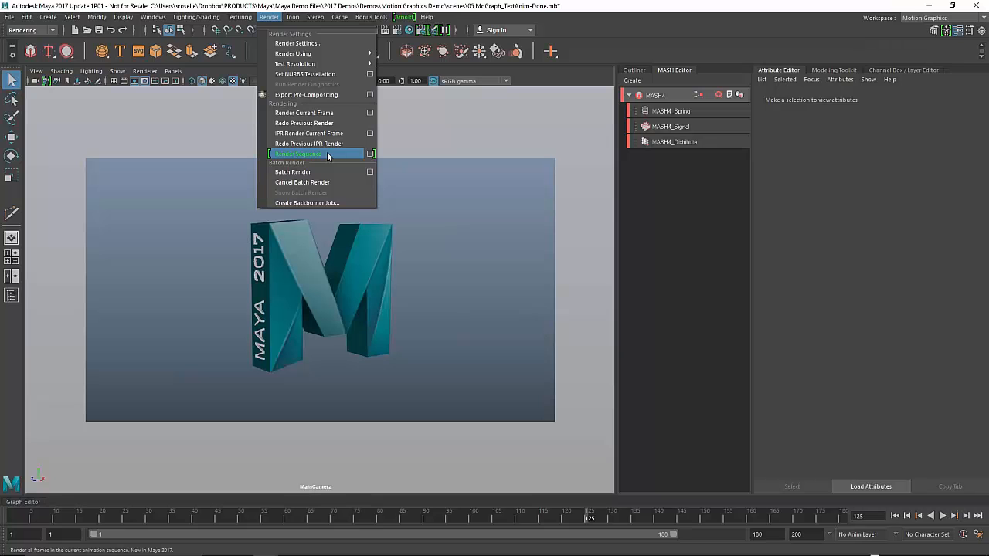
click(323, 154)
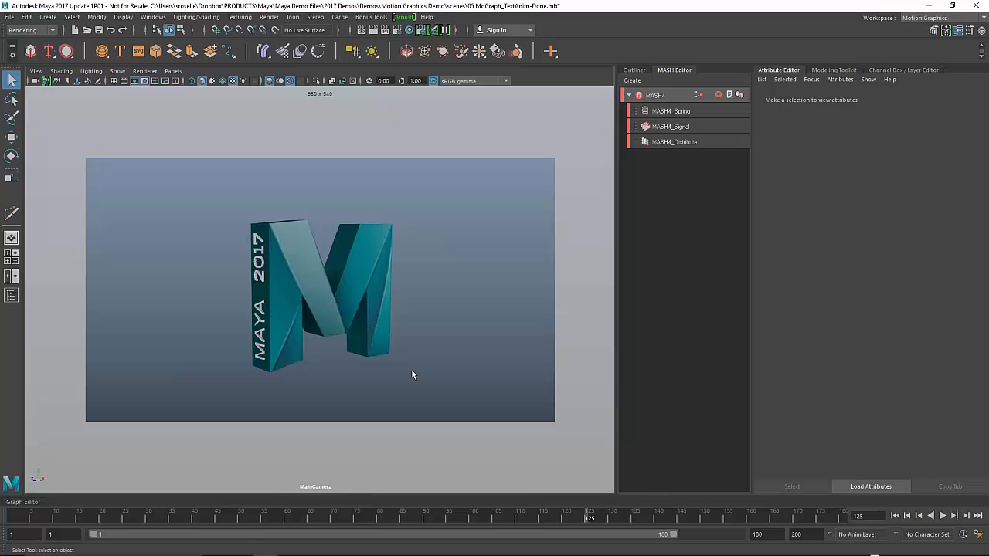
- Launch the Zync Client App, dismiss its update notice, and return to Maya
mouse_move(608, 552)
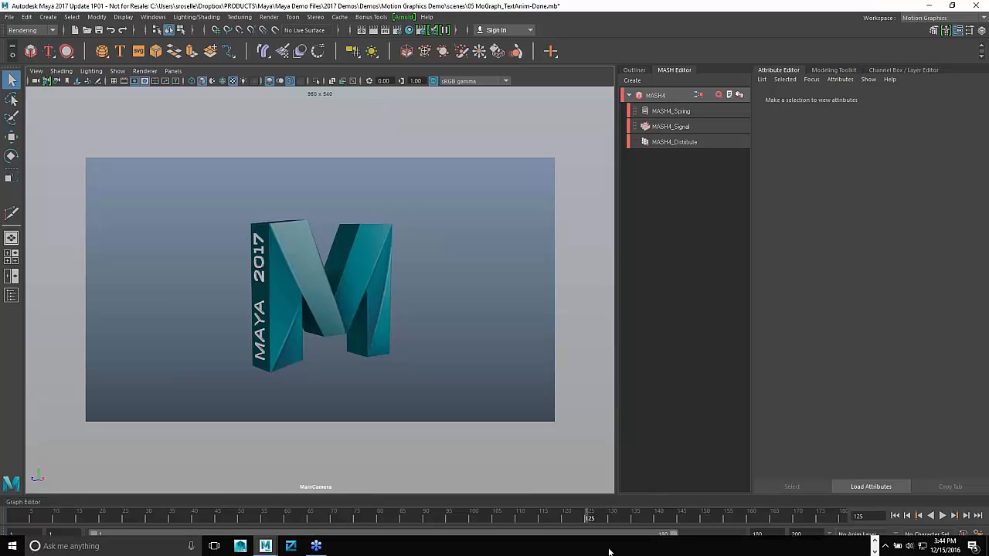
click(290, 546)
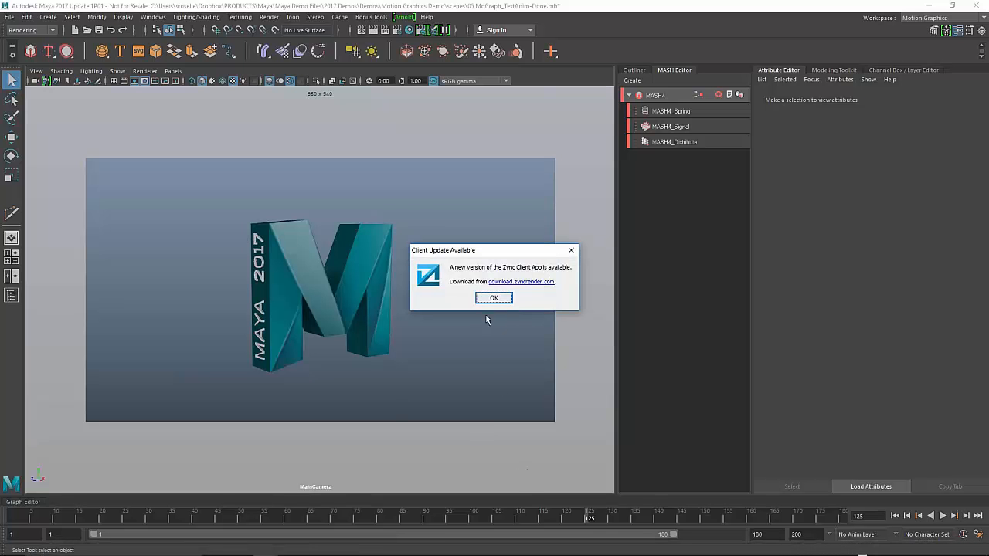
click(493, 298)
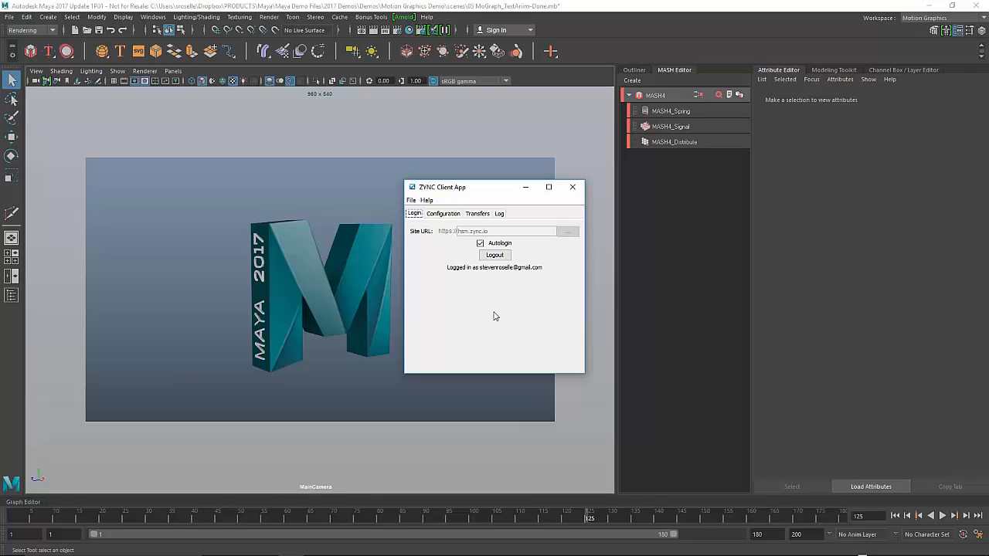
click(12, 51)
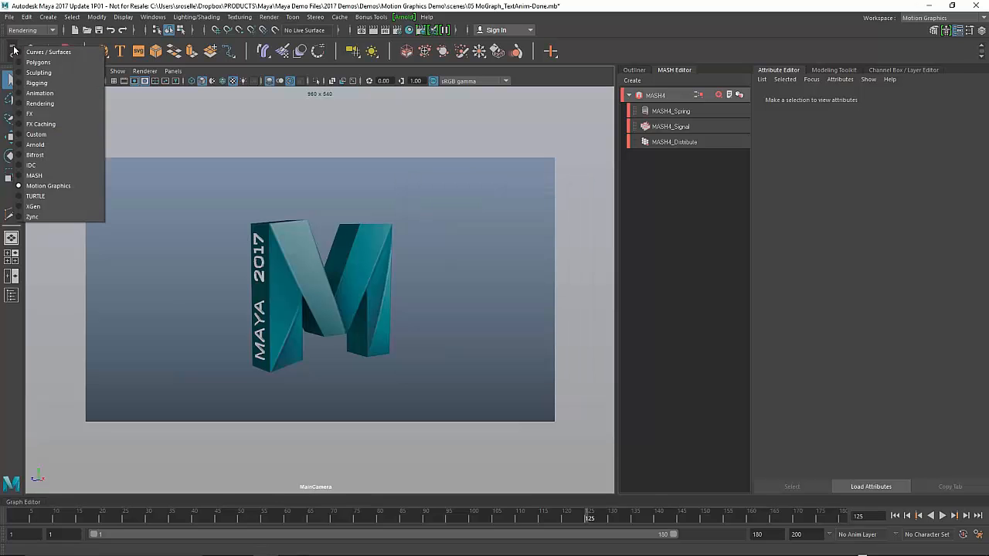
- In Zync Submit, set 10 zync-8vcpu-16gb machines and open the Cost Calculator
click(32, 217)
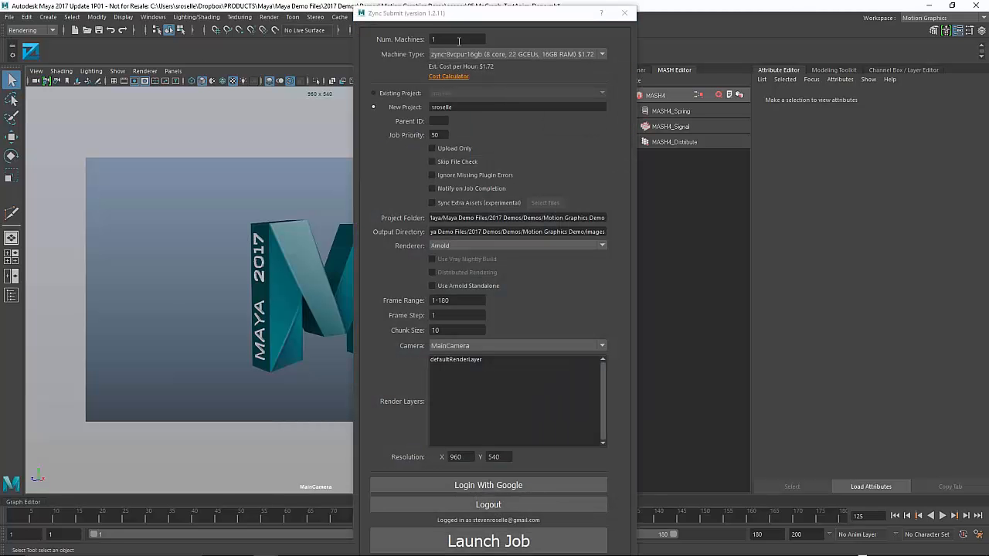
drag(465, 39, 414, 38)
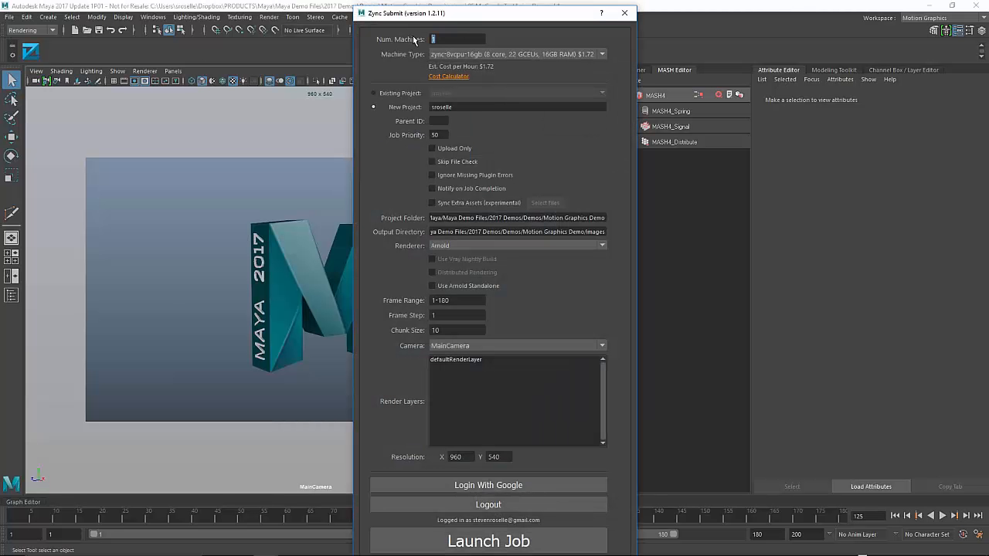
text(10)
click(455, 56)
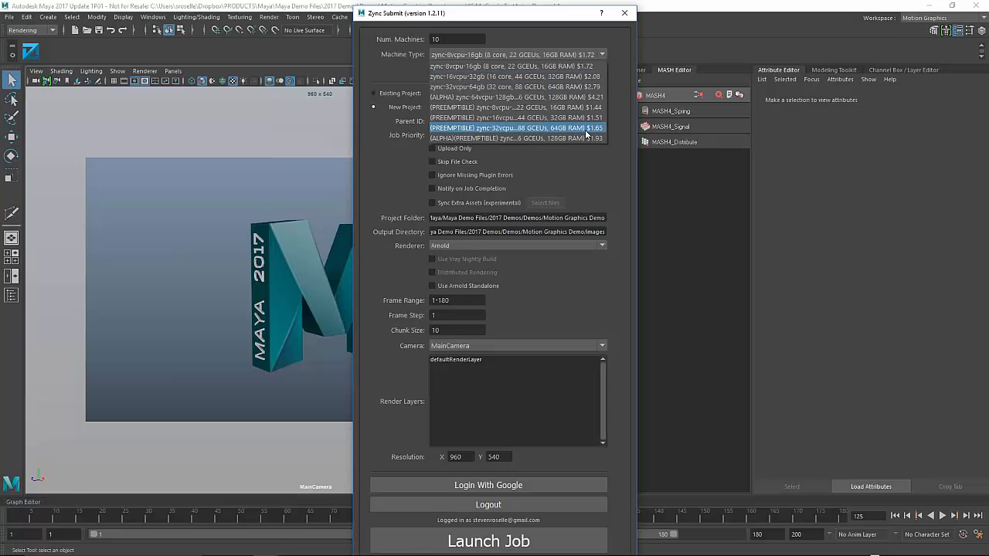
click(483, 65)
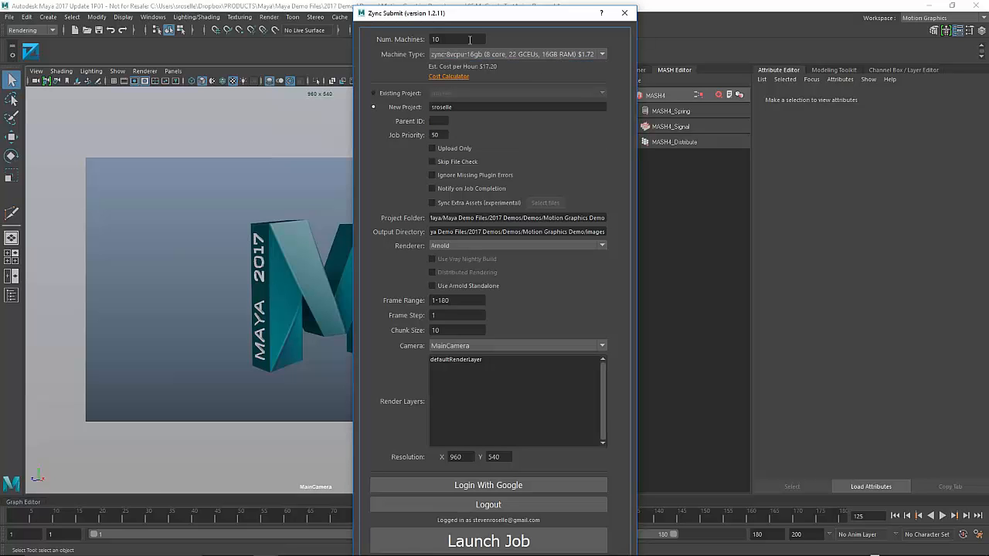
double_click(448, 39)
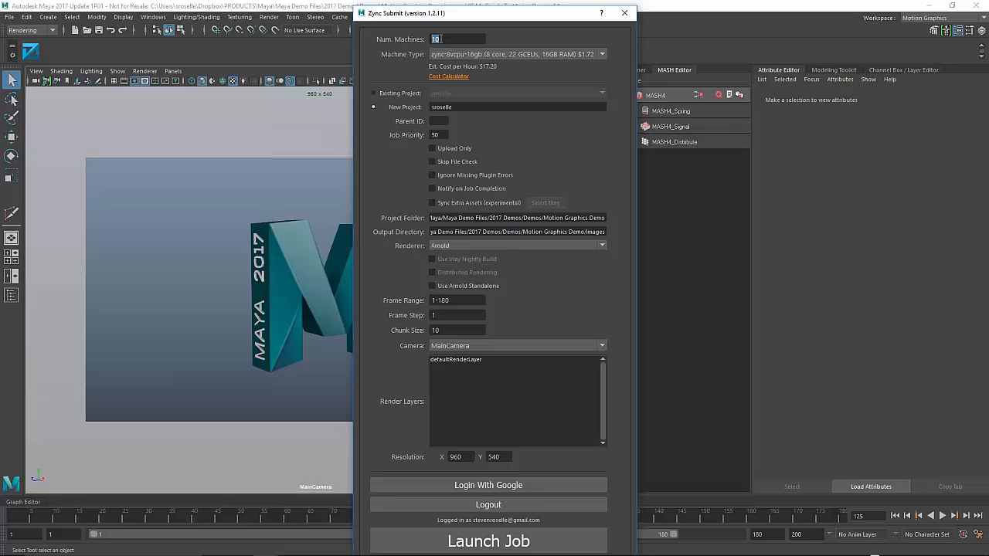
click(445, 78)
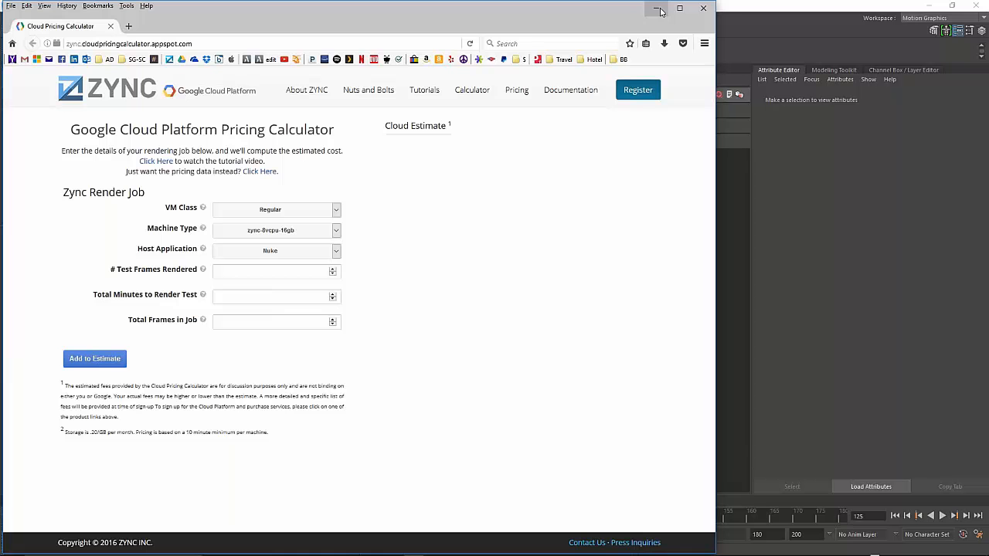
- Close the Cloud Pricing Calculator to return to Zync Submit, estimated at $17.20/hour
click(701, 9)
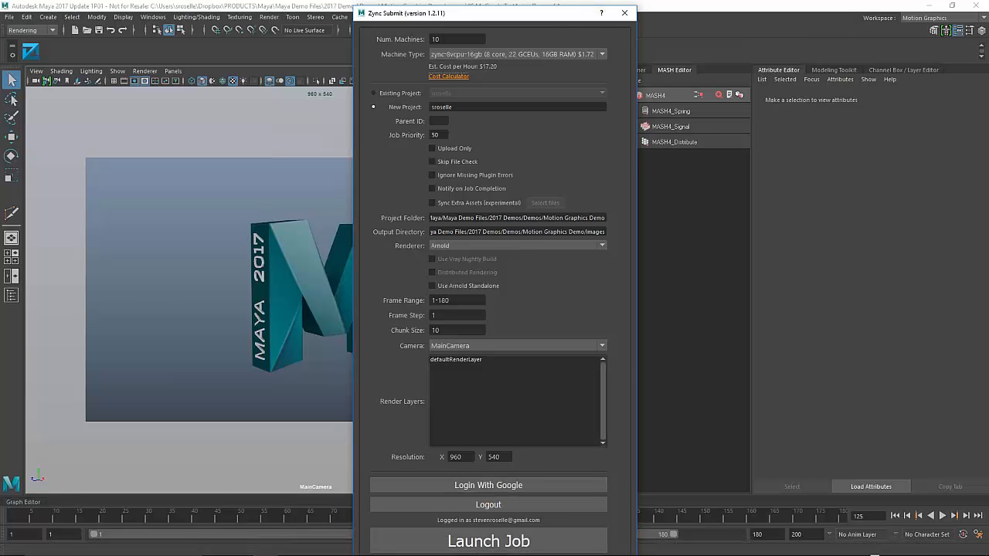
- In Edge's Zync Web Console, view job 103 (04 MoGraph_Mash-Done.mb) and its queued tasks
click(874, 542)
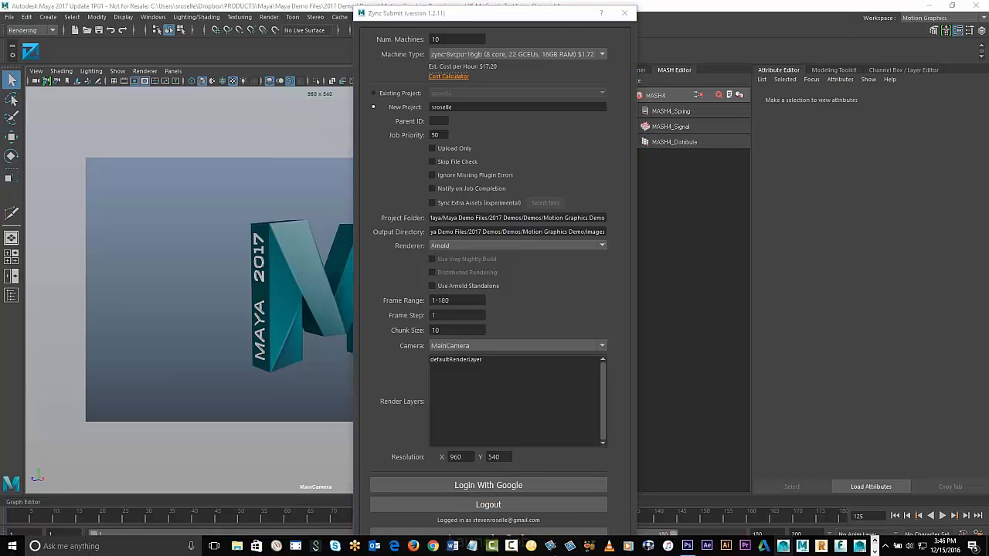
click(395, 547)
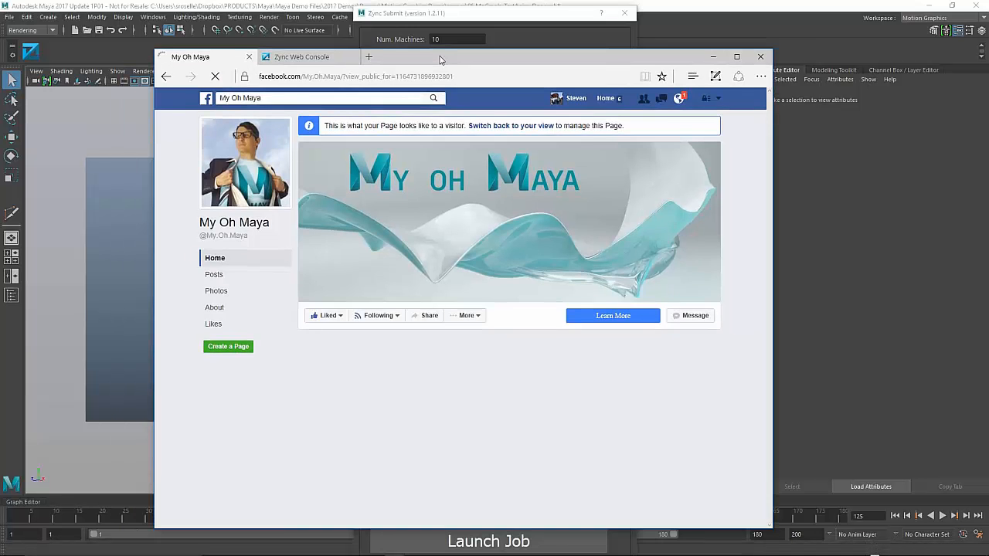
drag(441, 60, 469, 32)
click(330, 29)
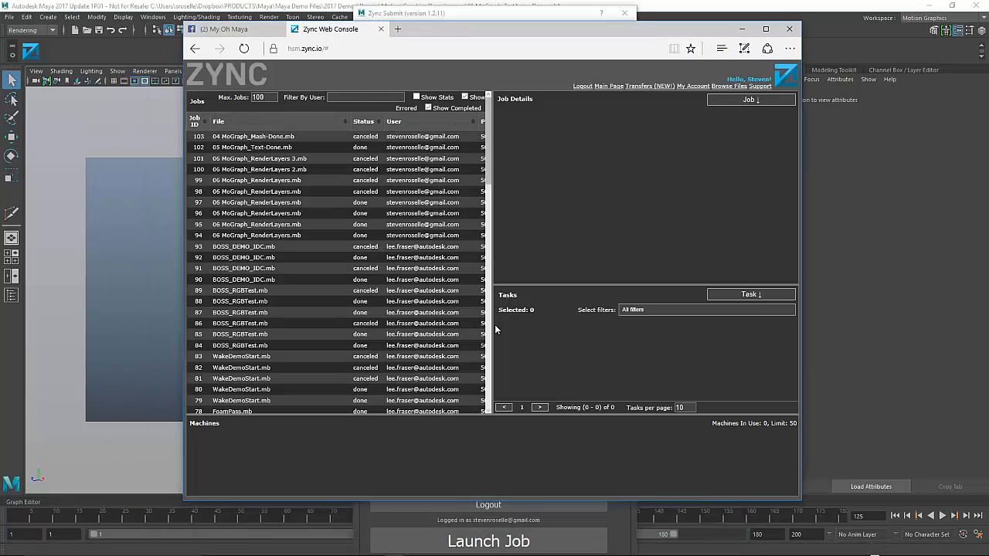
click(241, 138)
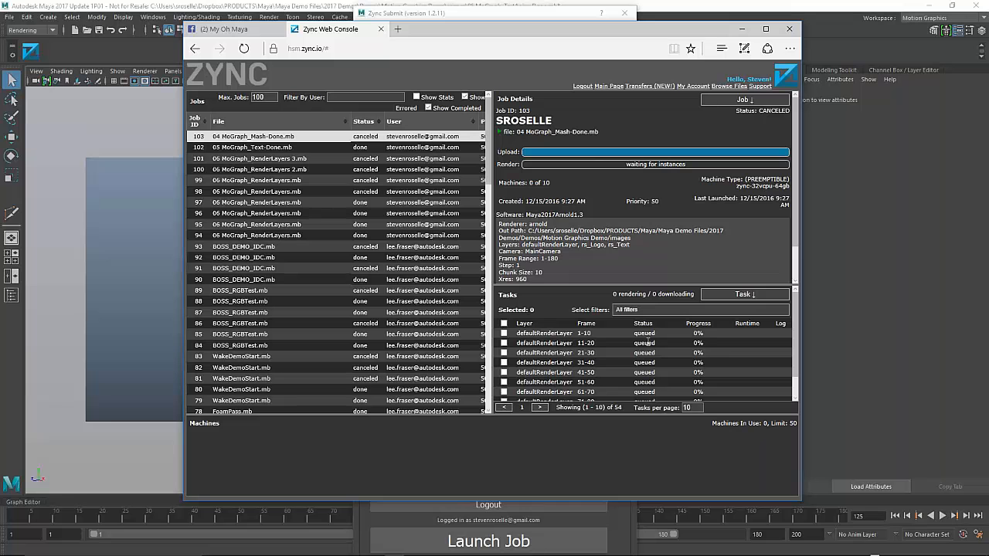
drag(595, 334, 576, 344)
click(578, 356)
- Close Zync Submit, collapse the Outliner, and render the full animation with Render Sequence
click(742, 29)
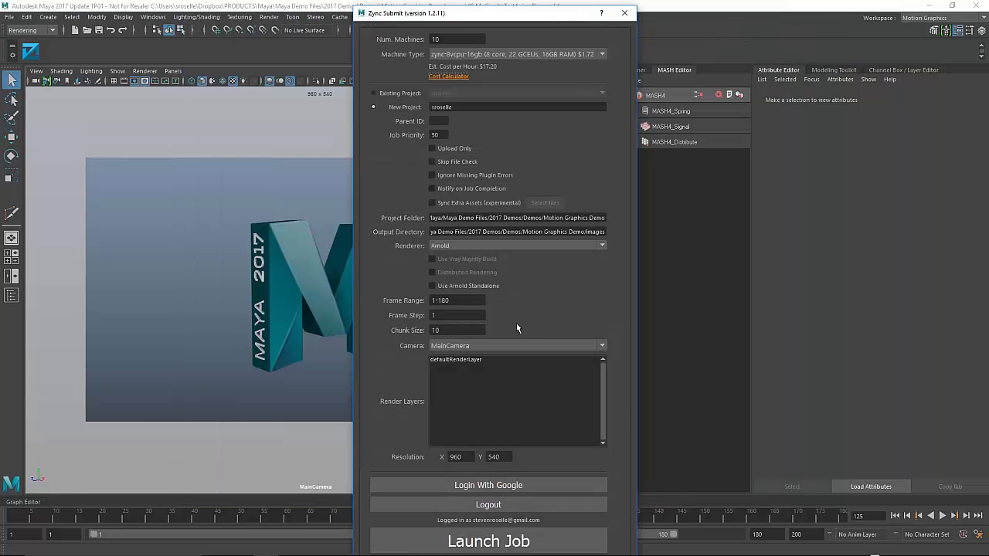
click(624, 12)
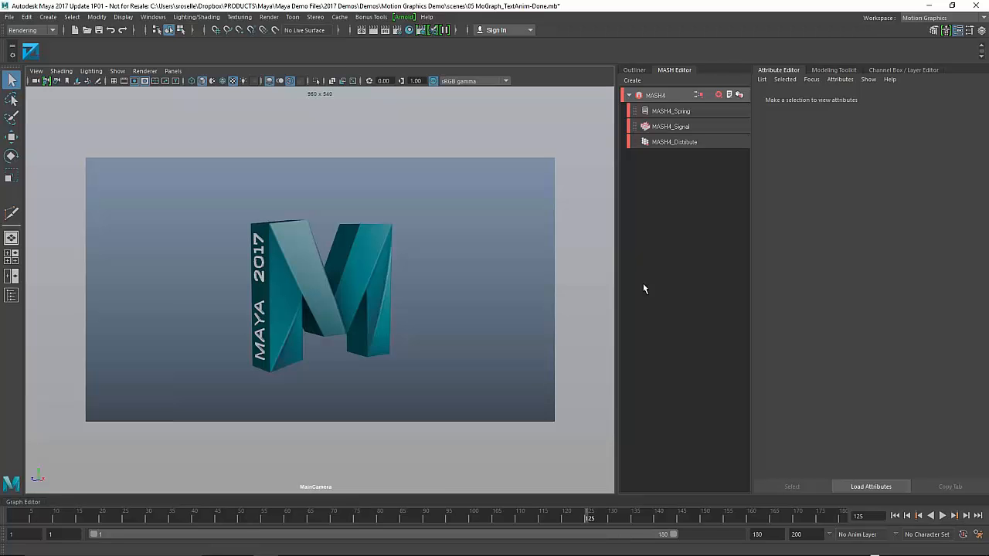
click(674, 71)
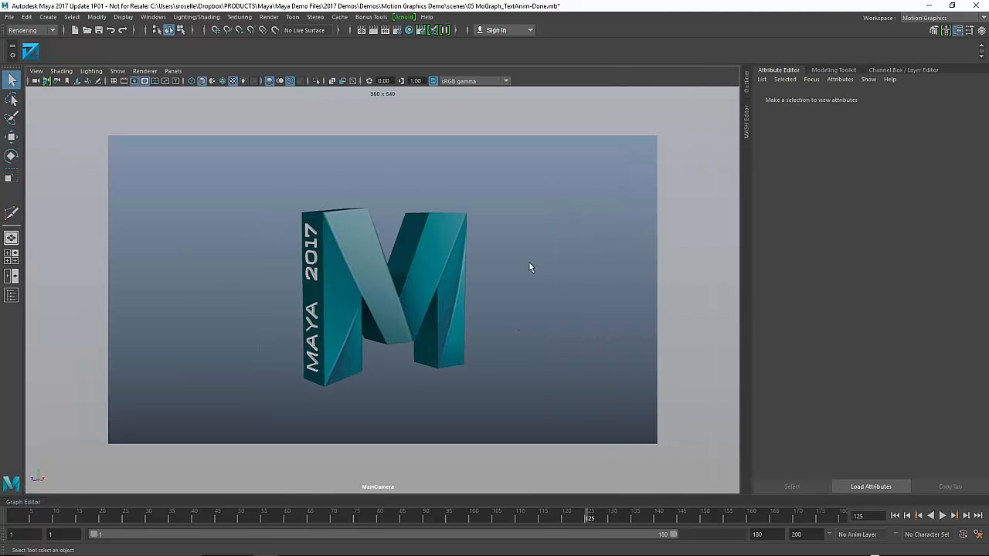
click(269, 16)
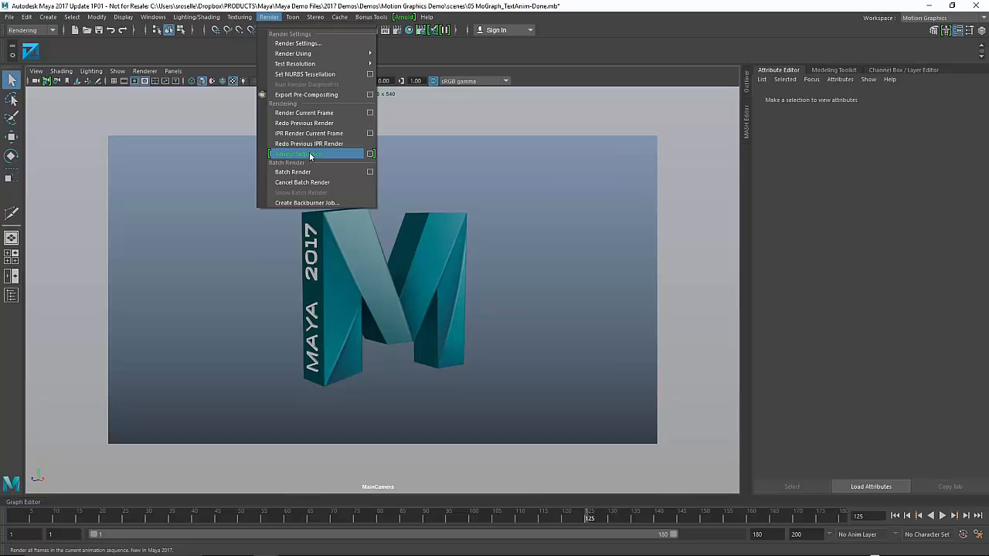
click(315, 154)
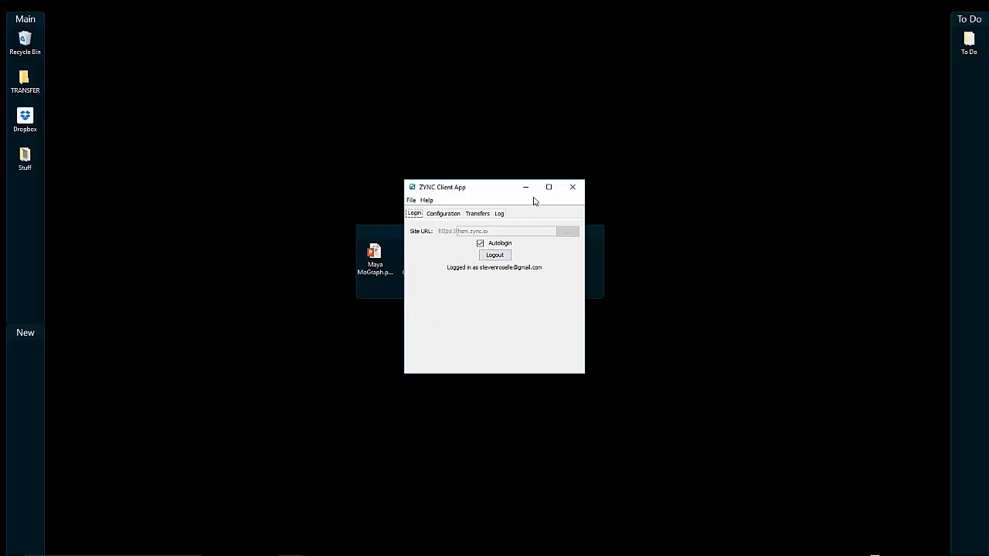
- Open images > masterLayer and view MayaLogoTextAnim.164.tif in Windows Photo Viewer
click(525, 187)
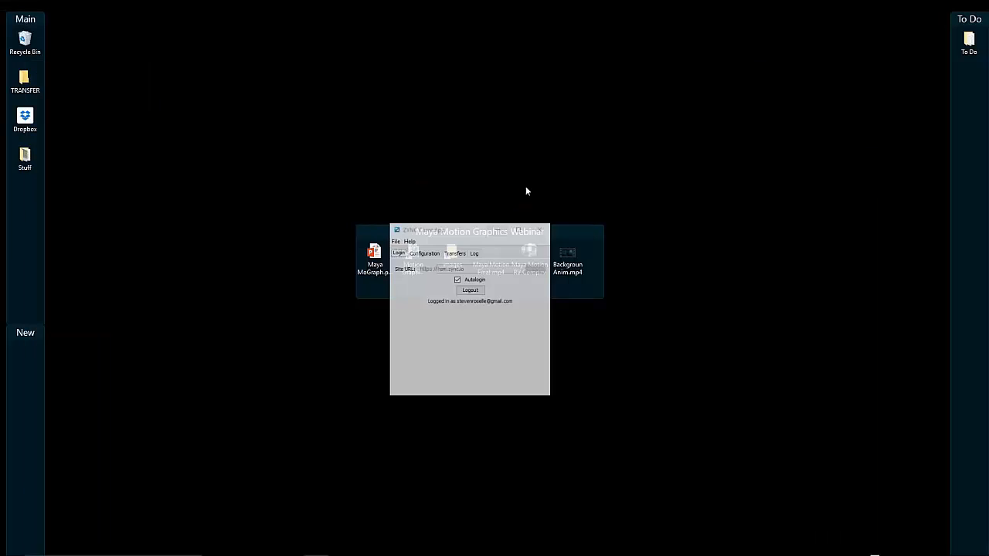
double_click(451, 256)
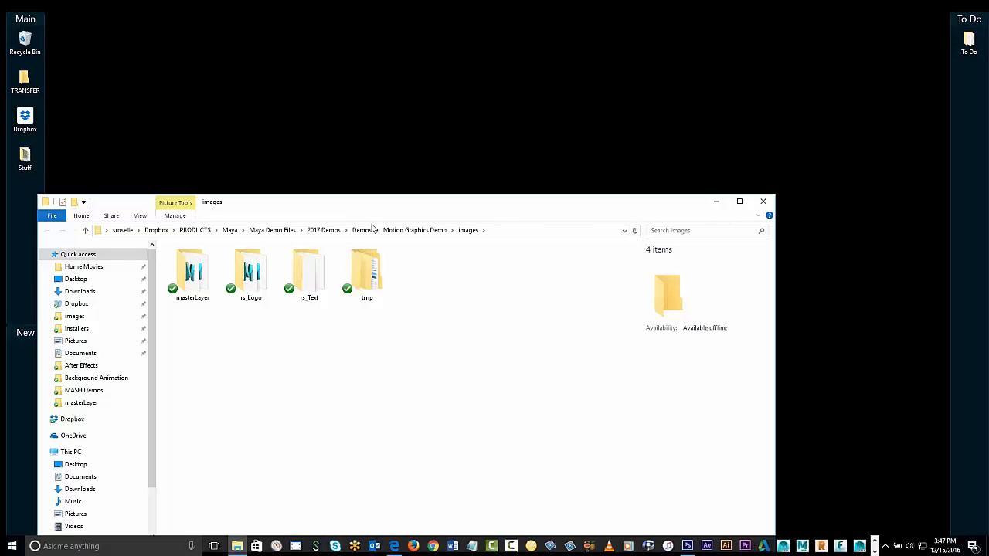
drag(374, 205, 470, 79)
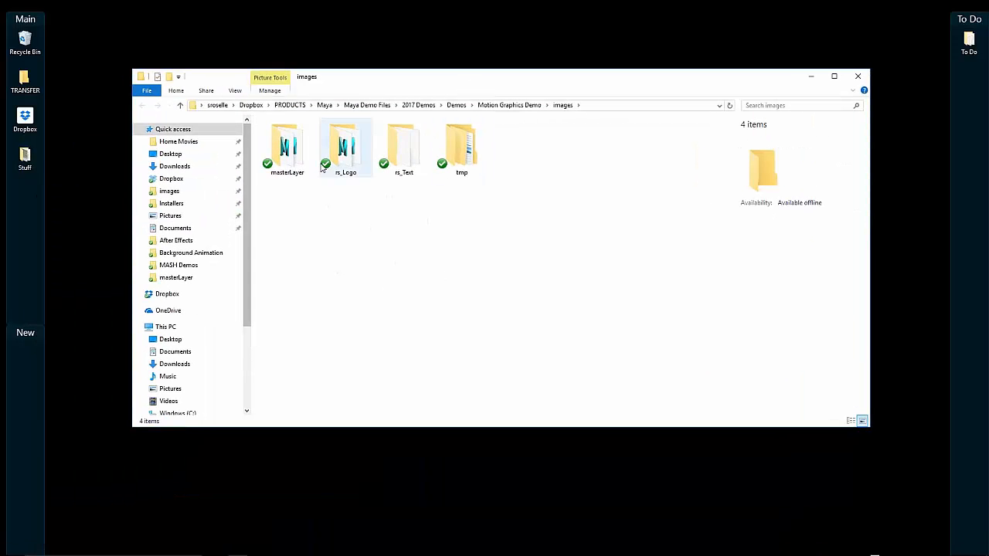
double_click(294, 150)
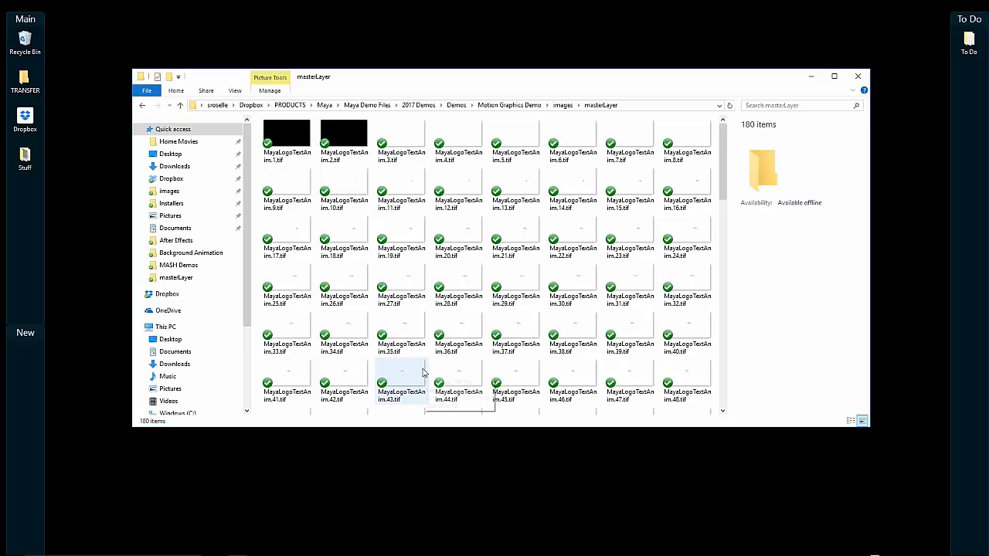
scroll(386, 286, down, 10)
click(453, 285)
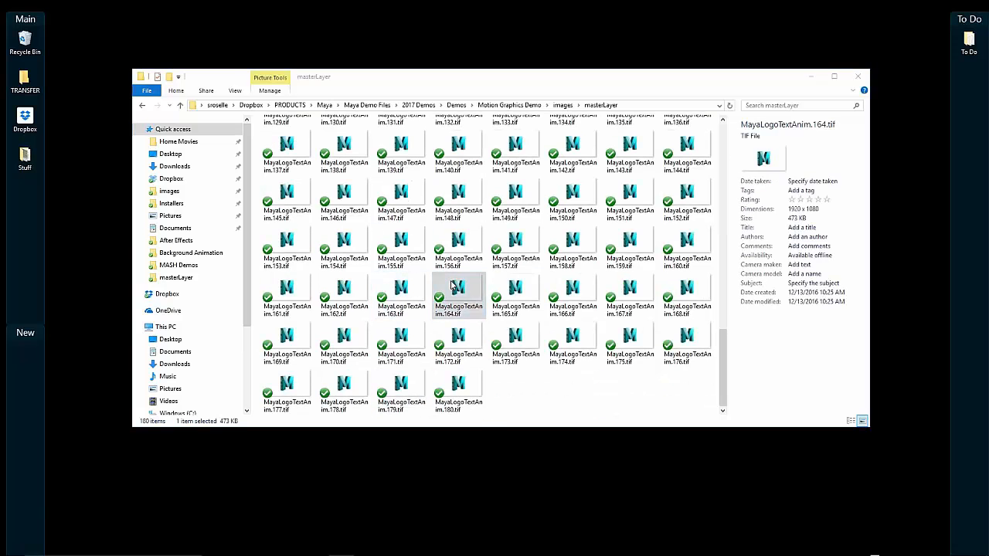
double_click(453, 286)
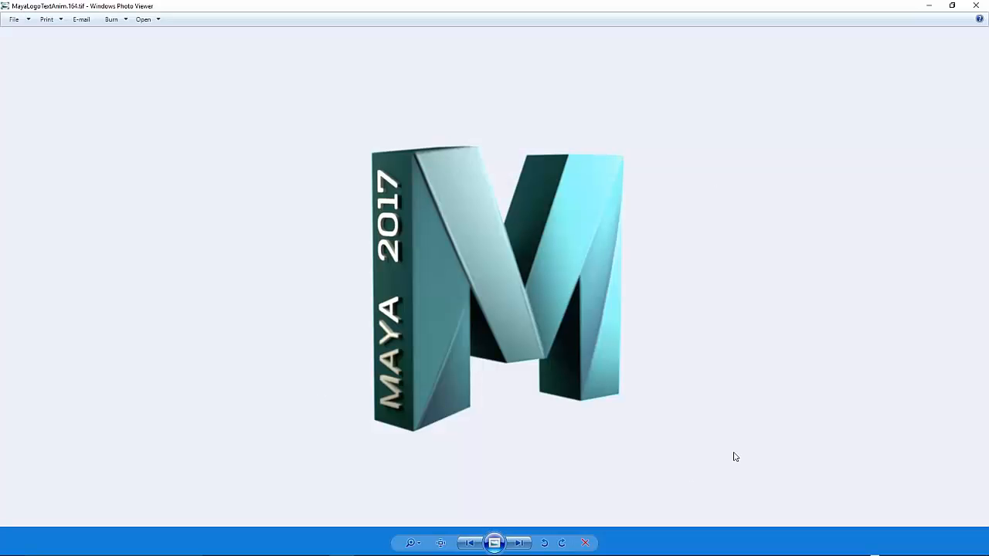
- Step back and forth through the rendered frames until the one showing MAYA 2017
key(Left)
key(Left)
key(Left)
key(Left)
key(Left)
key(Left)
key(Left)
key(Left)
key(Left)
key(Left)
key(Left)
key(Left)
key(Left)
key(Left)
key(Left)
key(Left)
key(Left)
key(Left)
key(Left)
key(Left)
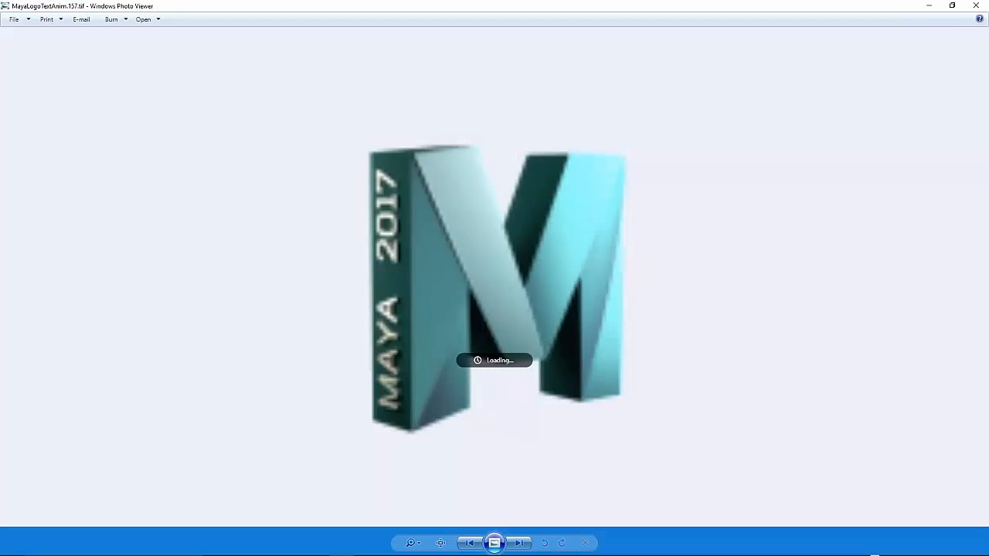
key(Left)
key(Left)
key(Left)
key(Left)
key(Left)
key(Left)
key(Left)
key(Left)
key(Left)
key(Left)
key(Left)
key(Left)
key(Left)
key(Left)
key(Left)
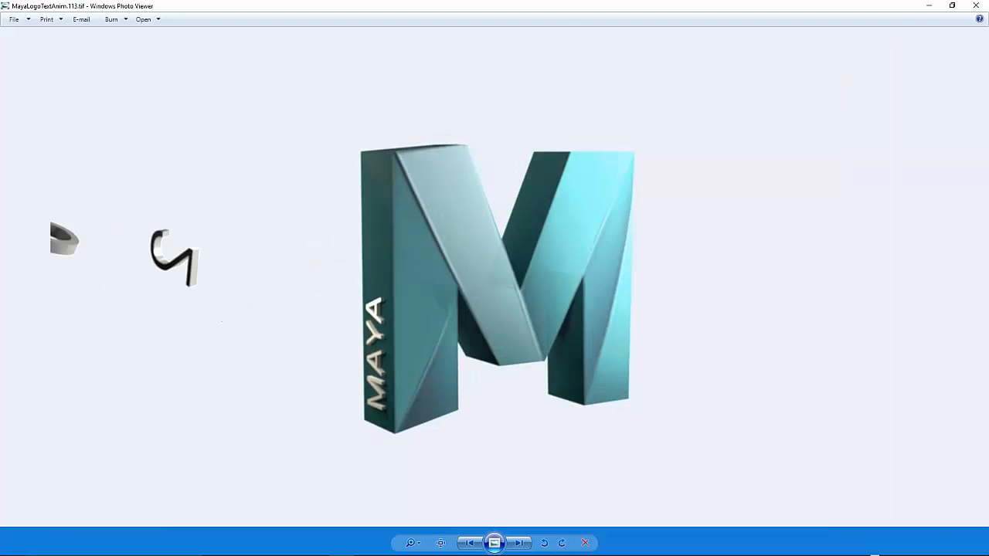
key(Left)
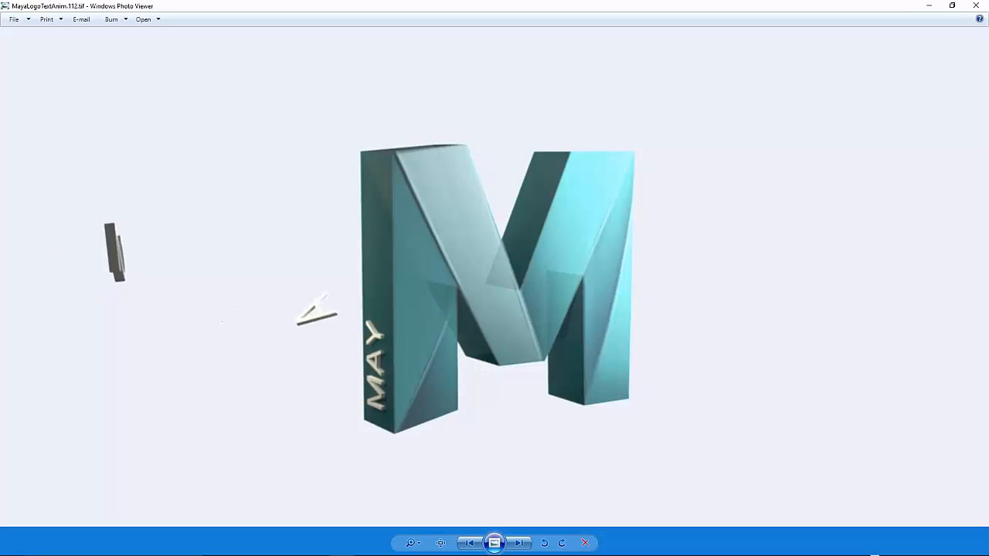
key(Left)
key(Left)
key(Left)
key(Left)
key(Right)
key(Right)
key(Right)
key(Right)
key(Right)
key(Right)
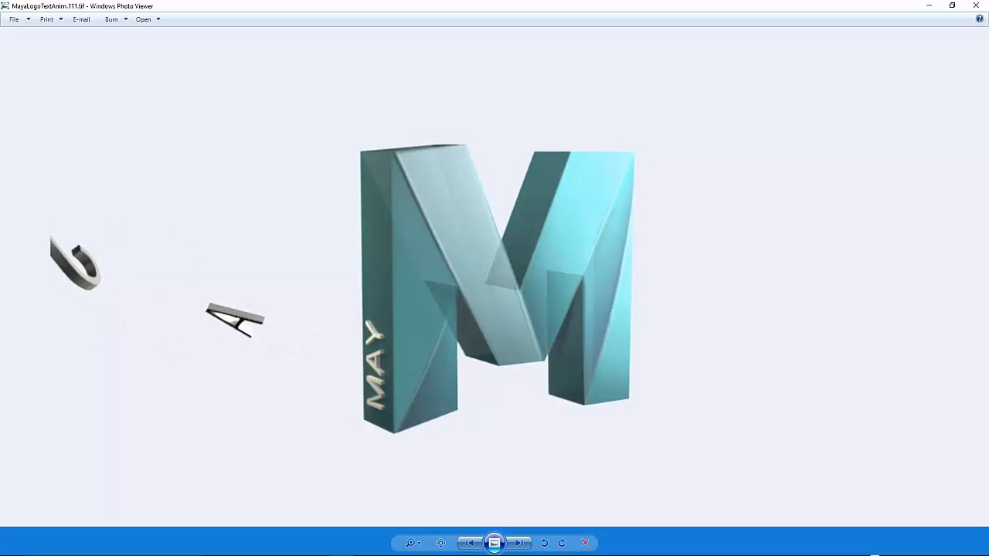
key(Right)
key(Right)
key(Right)
key(Right)
key(Right)
key(Right)
key(Right)
key(Right)
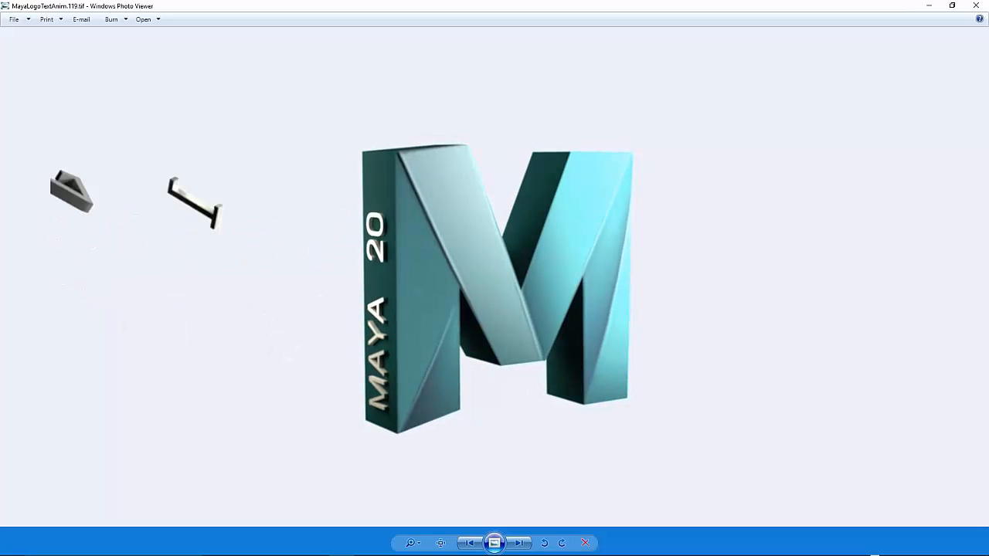
key(Right)
key(Right)
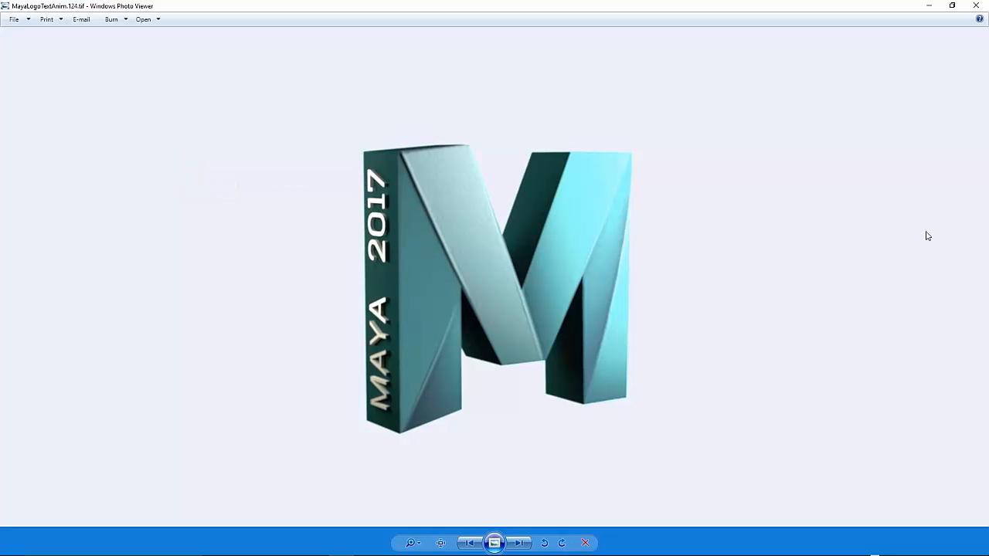
- Close Photo Viewer and bring the Maya scene window back to the front
click(976, 5)
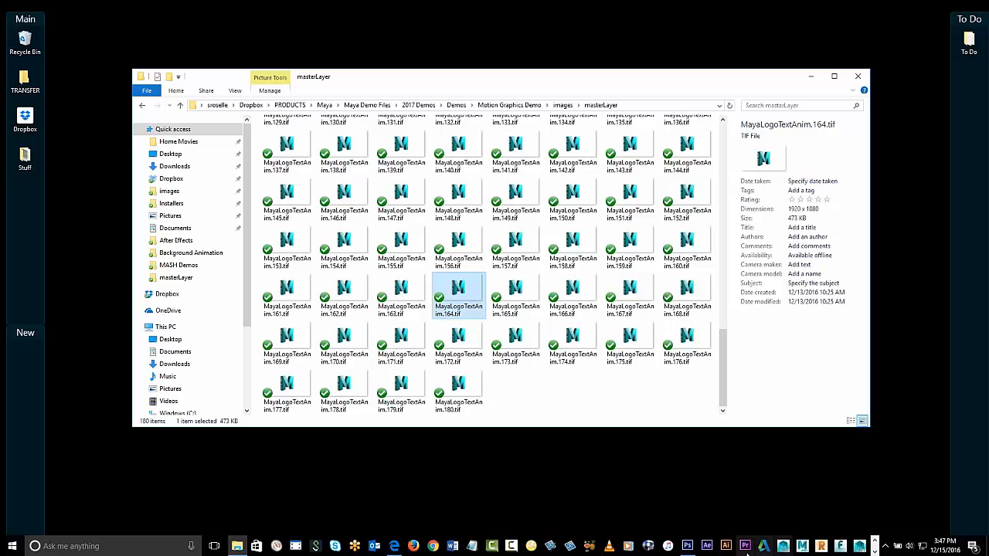
click(873, 550)
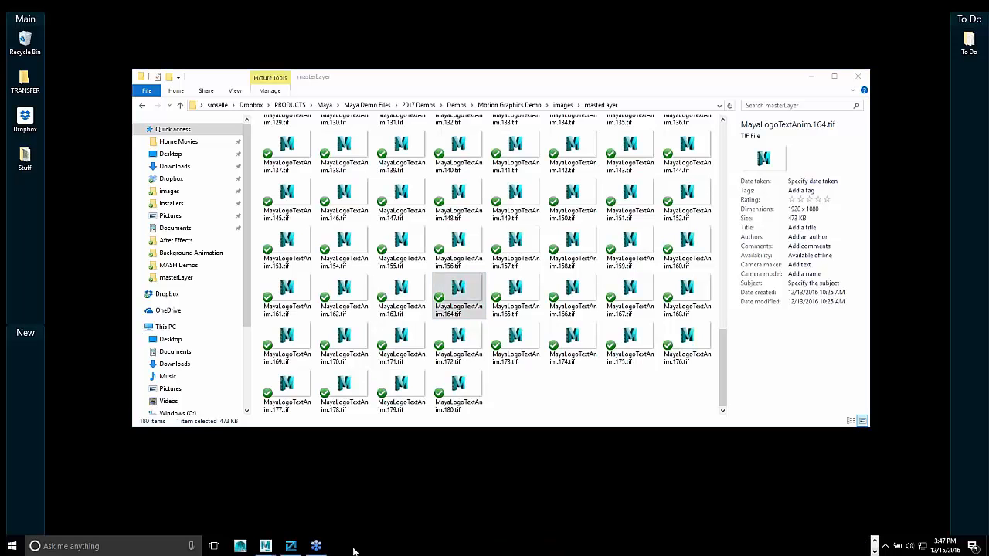
click(265, 547)
click(321, 501)
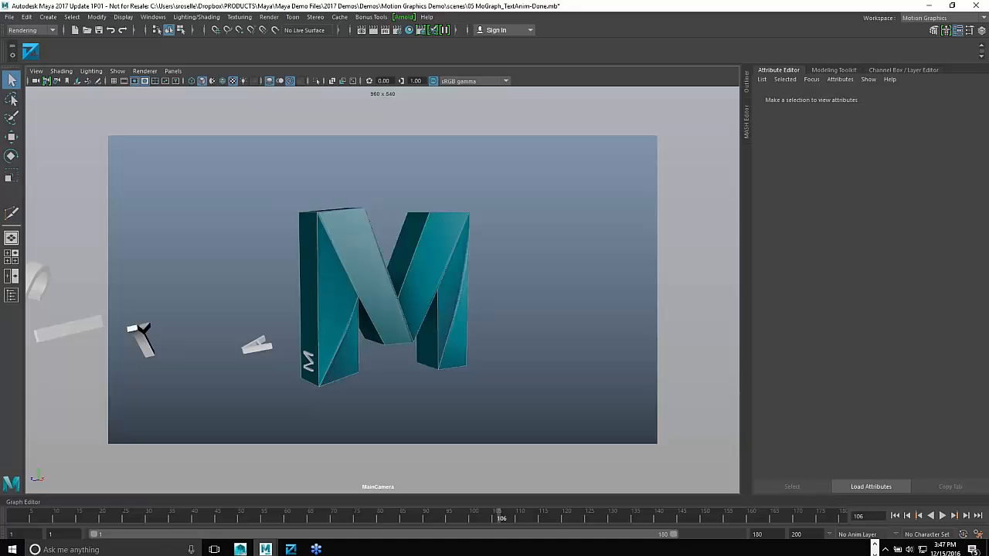
- Open Render Setup, move it off the logo, and create a render layer named Logo
click(421, 30)
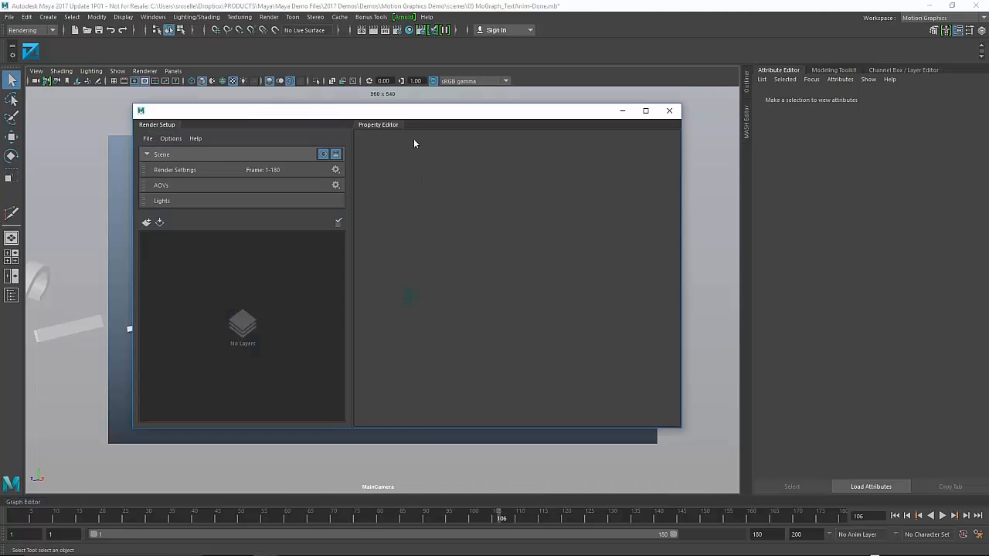
drag(414, 111, 719, 11)
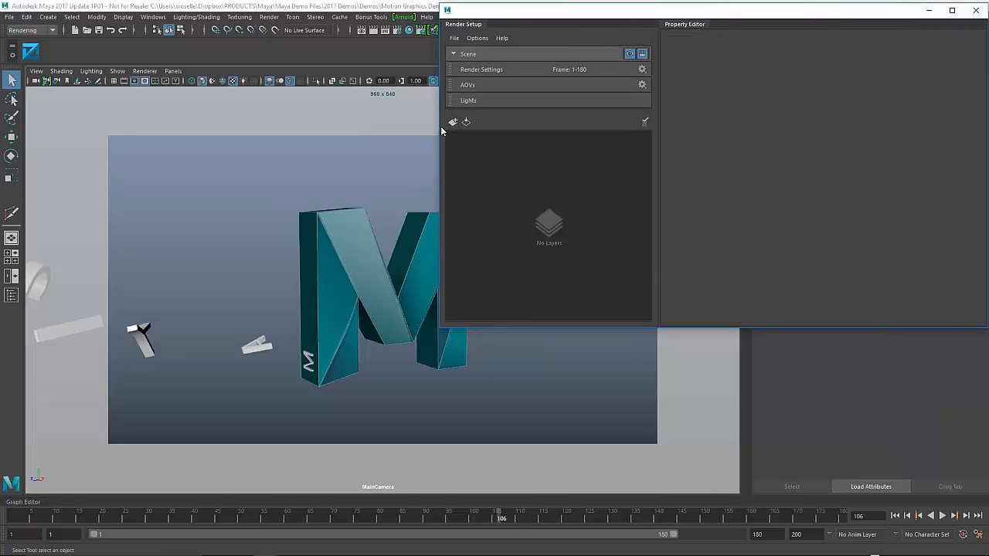
drag(438, 128, 592, 127)
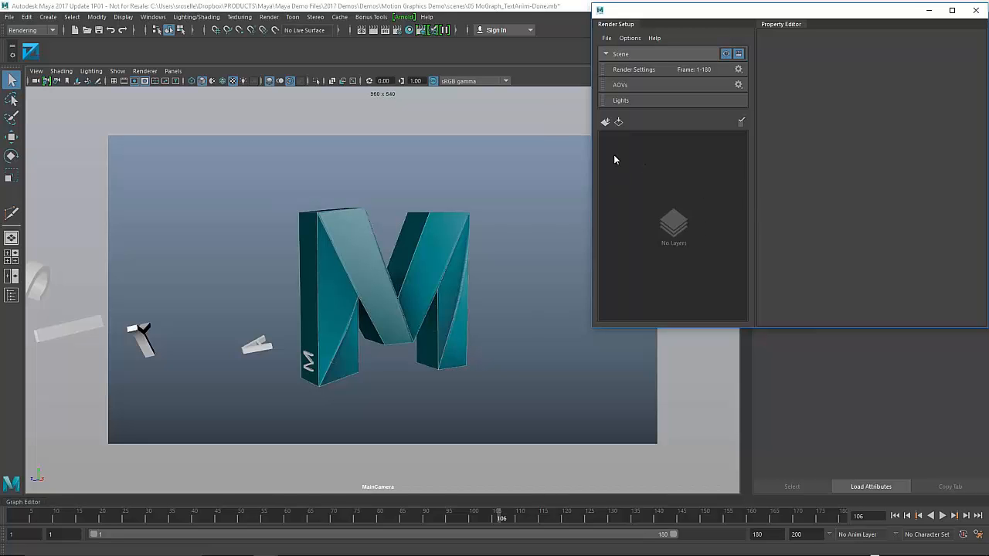
click(605, 122)
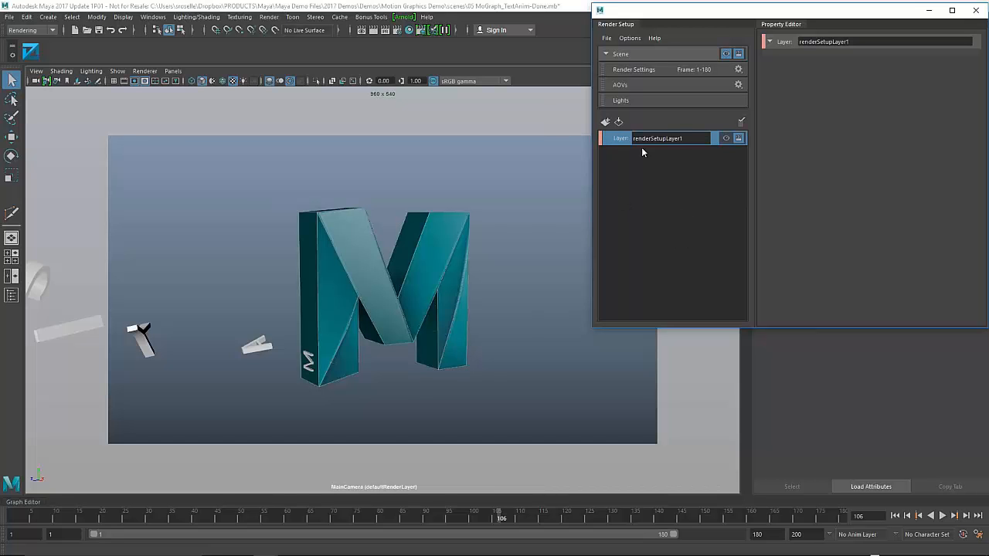
double_click(666, 137)
text(Logo)
key(Return)
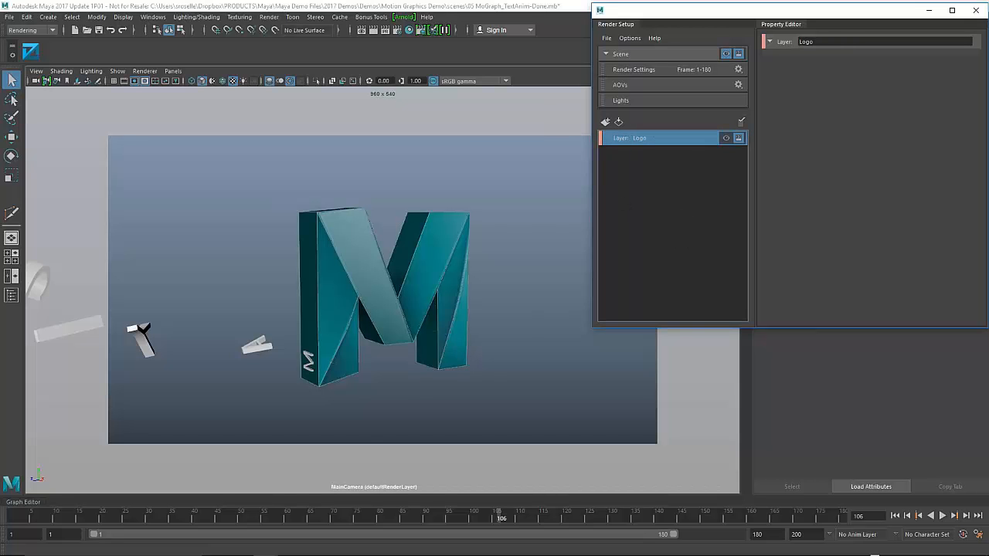
- Add a second render layer and name it Text
click(606, 122)
double_click(647, 154)
text(Test)
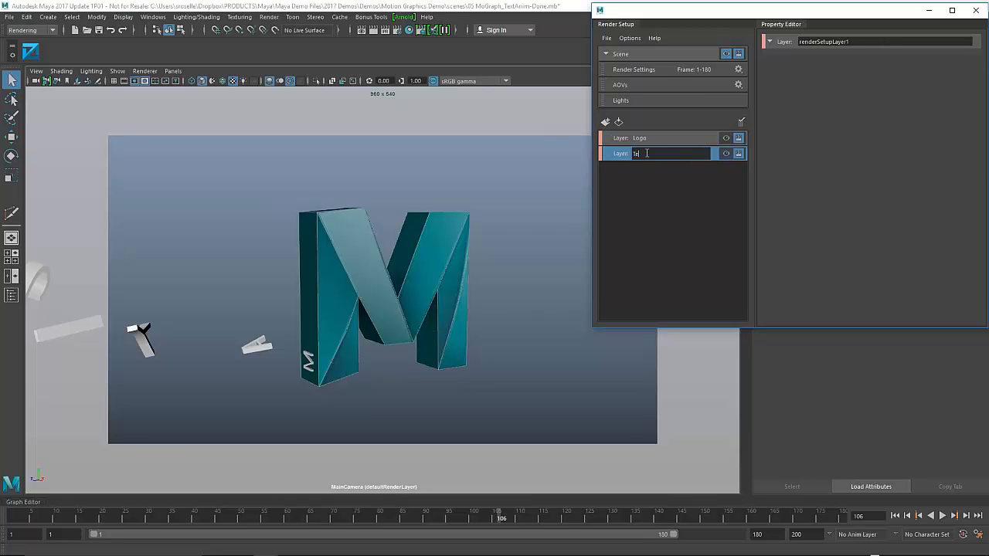
key(BackSpace)
key(BackSpace)
text(xt)
key(Return)
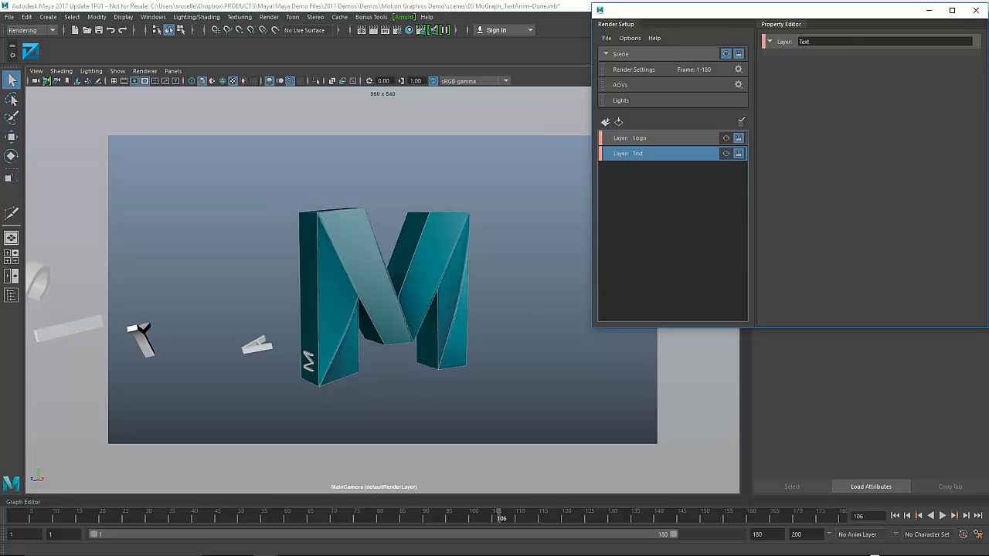
- Create a collection in each layer: collection1 under Logo, collection2 under Text
right_click(656, 139)
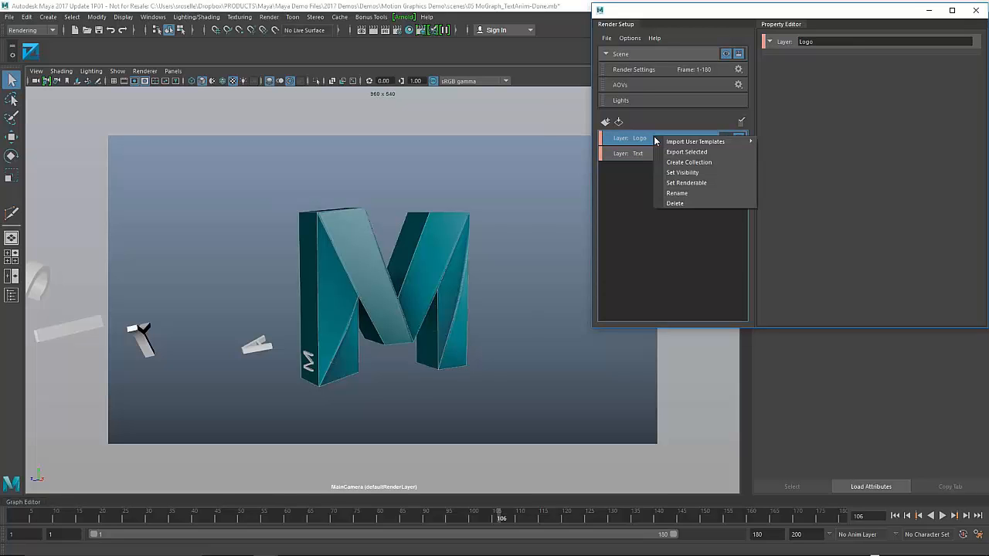
click(699, 163)
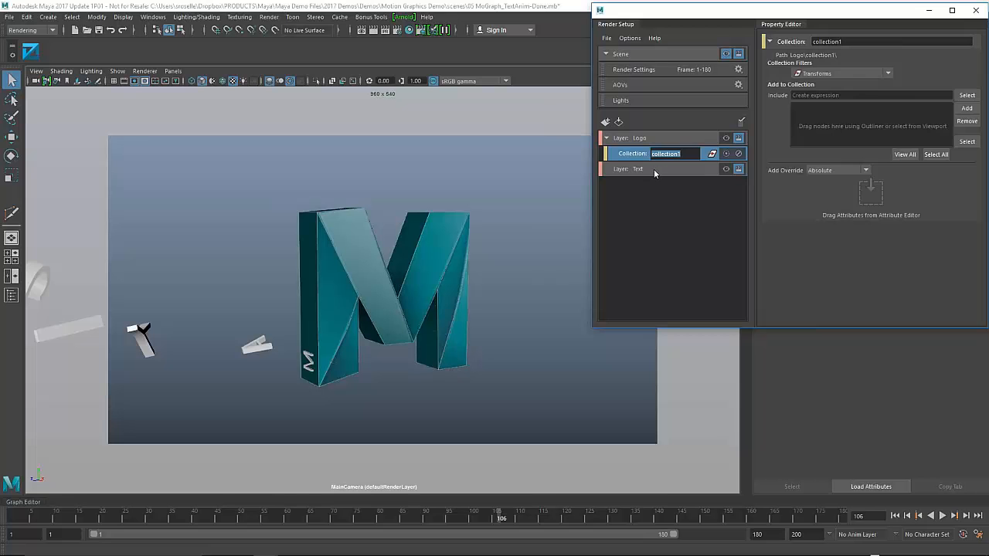
click(652, 167)
right_click(652, 168)
click(711, 192)
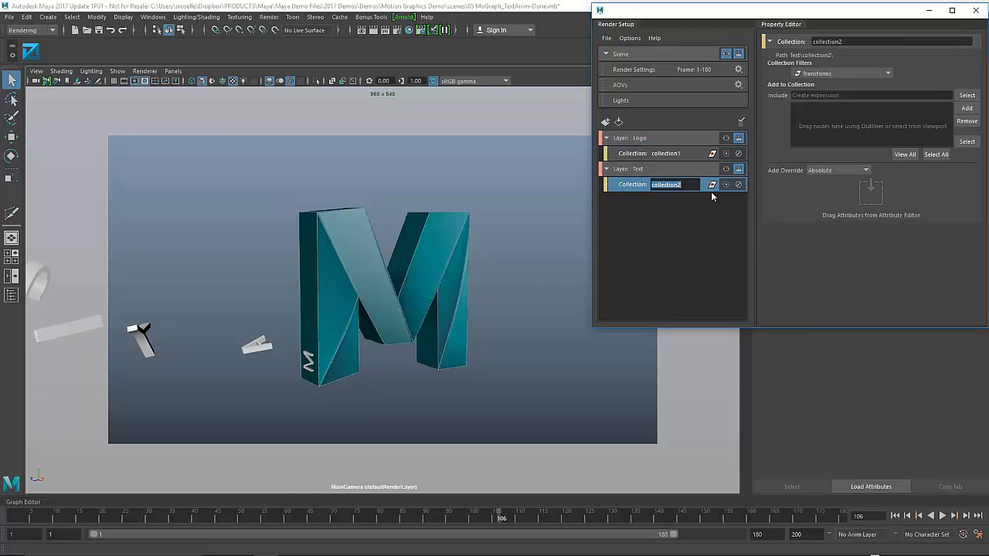
click(671, 253)
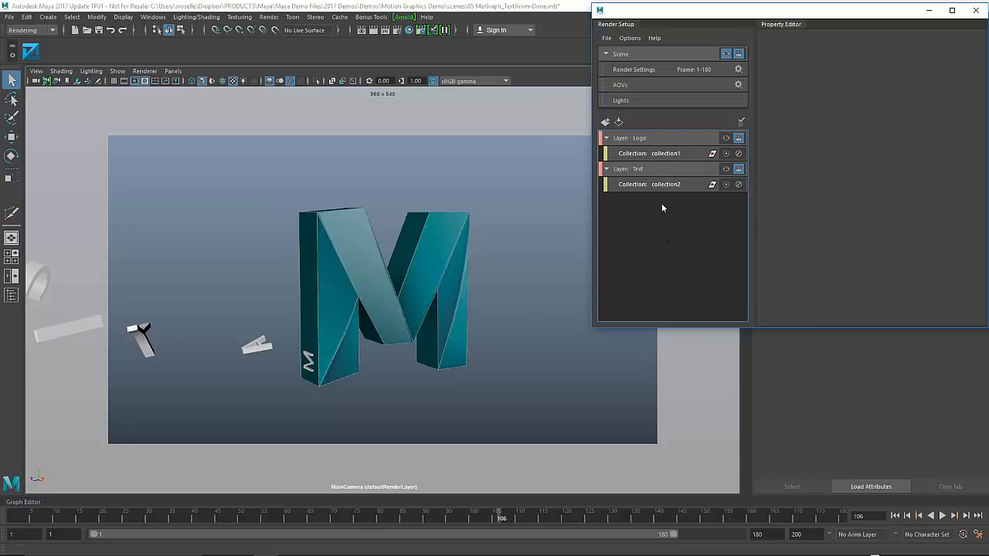
- Add the M logo mesh (MayaLogoMesh) to the Logo layer's collection1
click(666, 154)
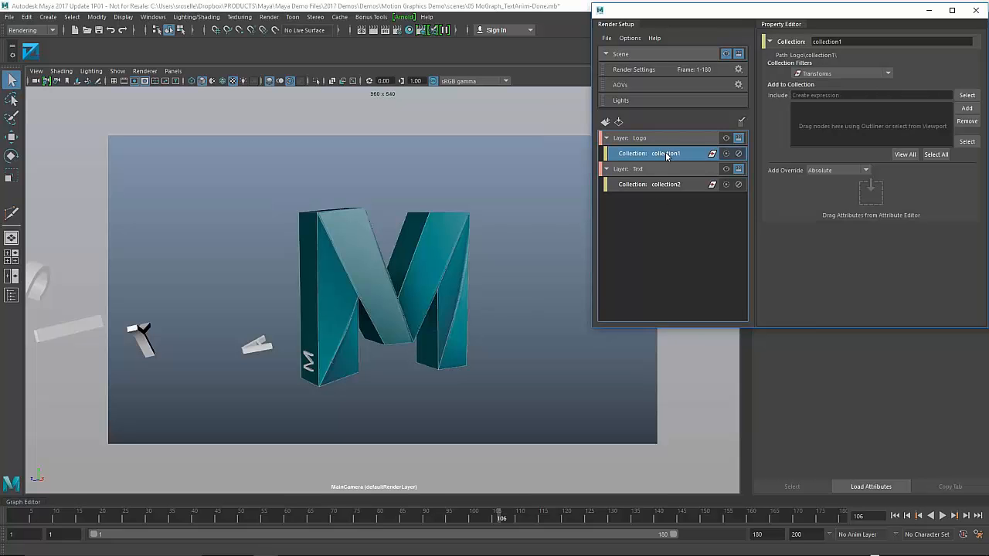
click(447, 248)
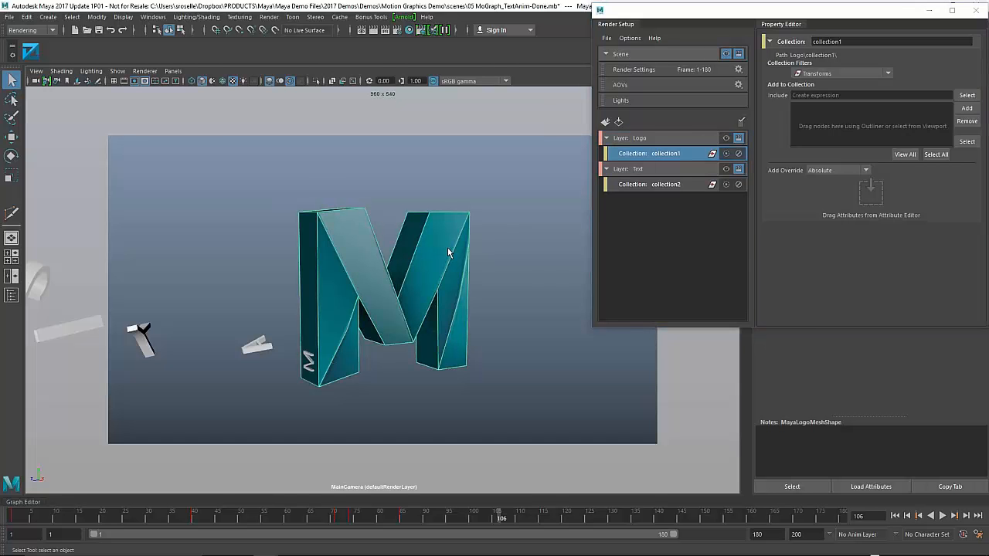
click(966, 108)
drag(843, 14, 780, 44)
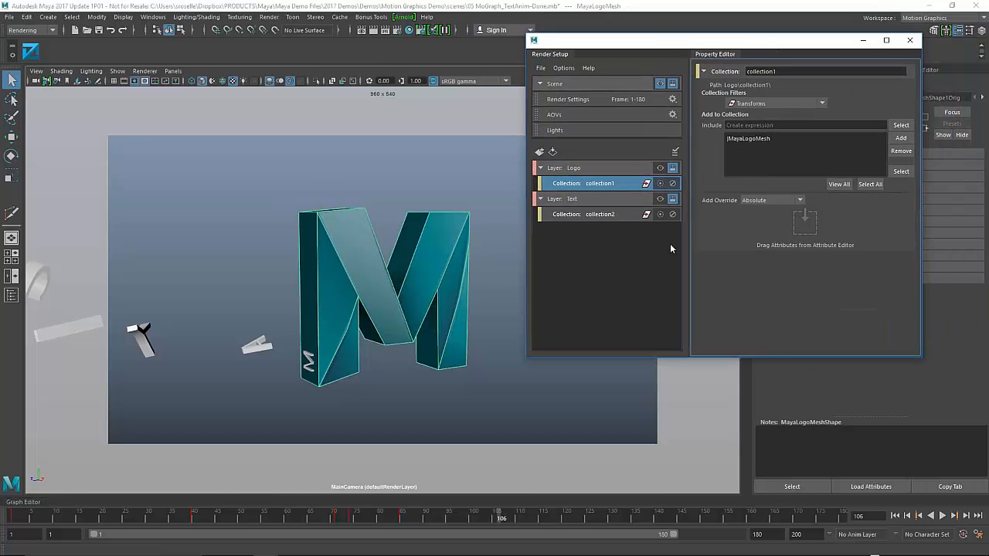
- Preview the Logo layer, open the Outliner, and scrub frames 70–150 to confirm only the M shows
click(660, 168)
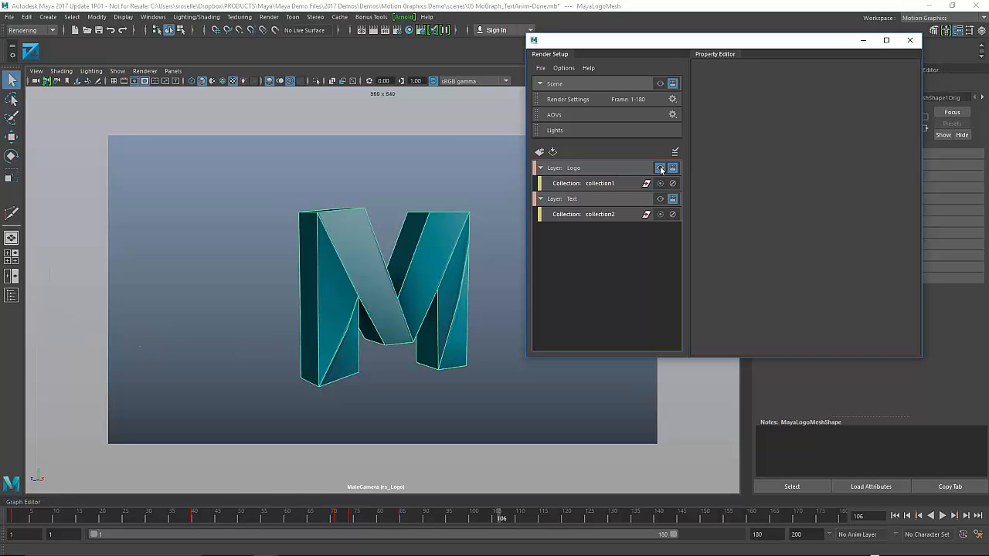
click(661, 168)
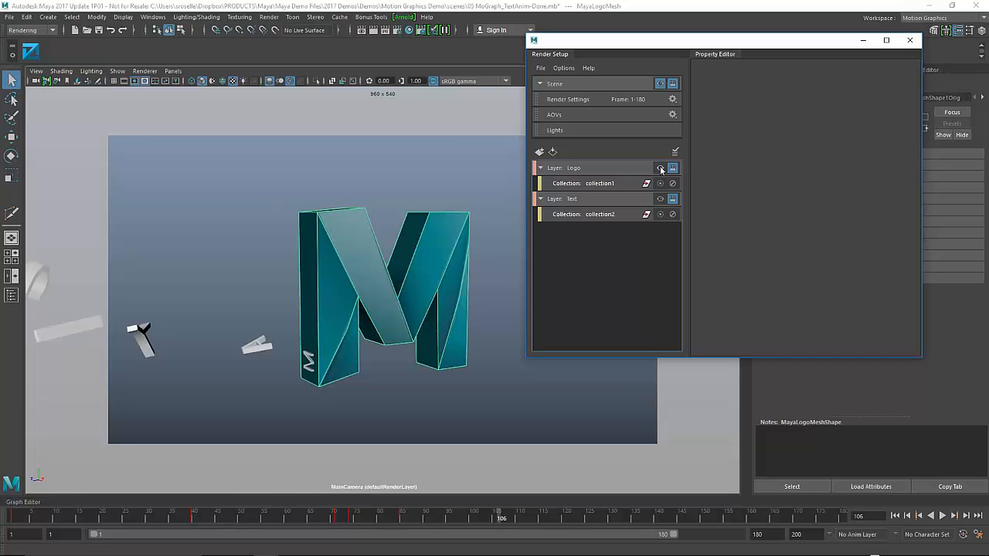
click(661, 169)
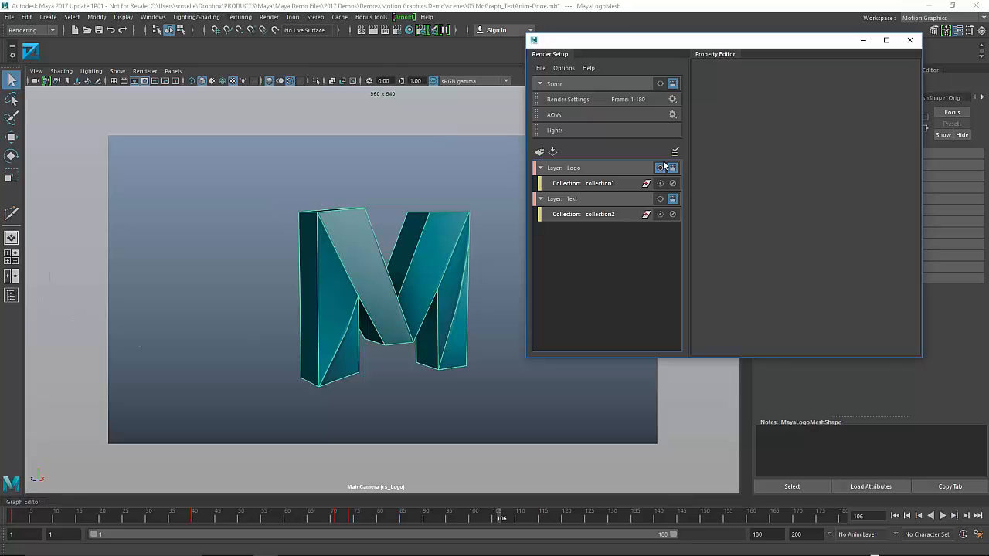
drag(733, 41, 131, 11)
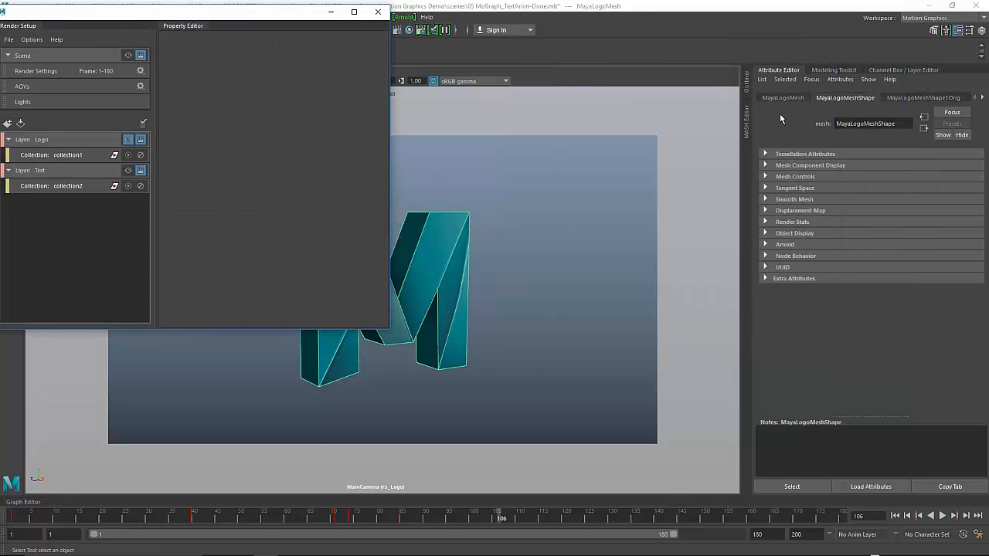
click(746, 85)
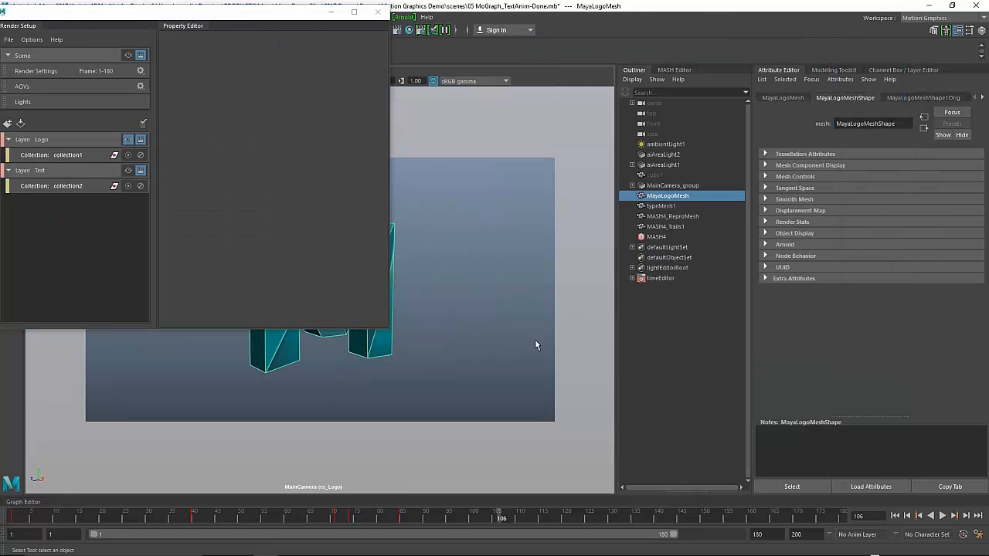
drag(338, 517, 556, 518)
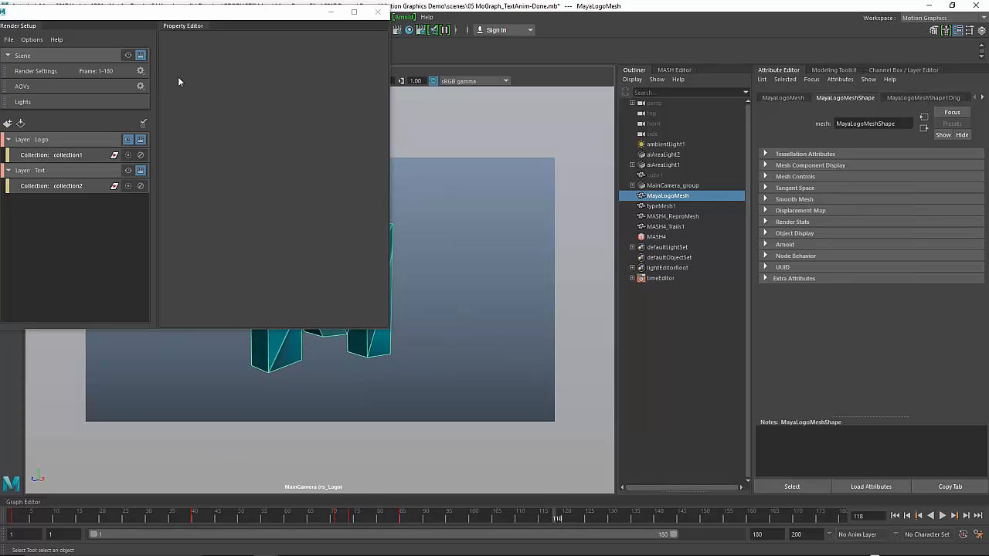
- Return to the full scene, check frames 103–115, and open collection2's settings
click(128, 55)
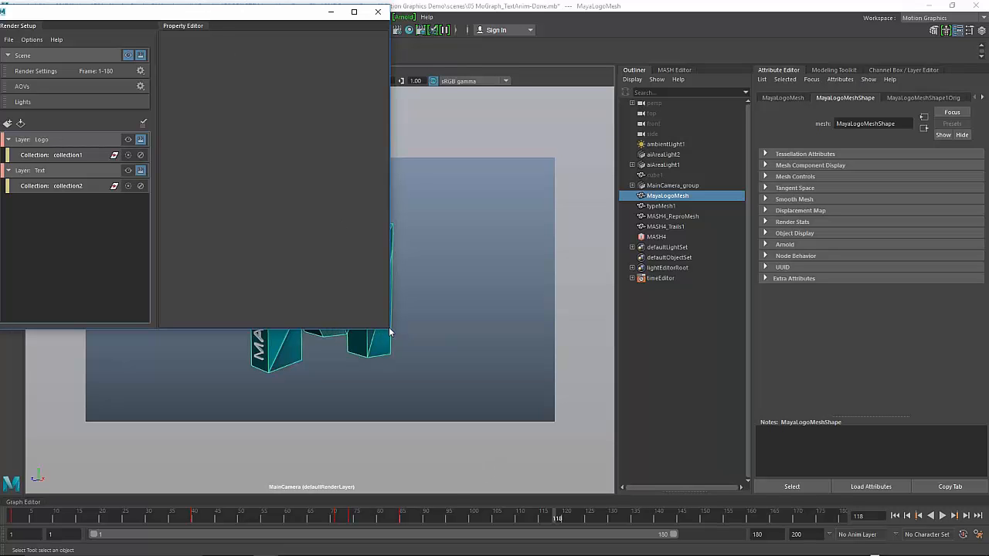
drag(388, 329, 375, 209)
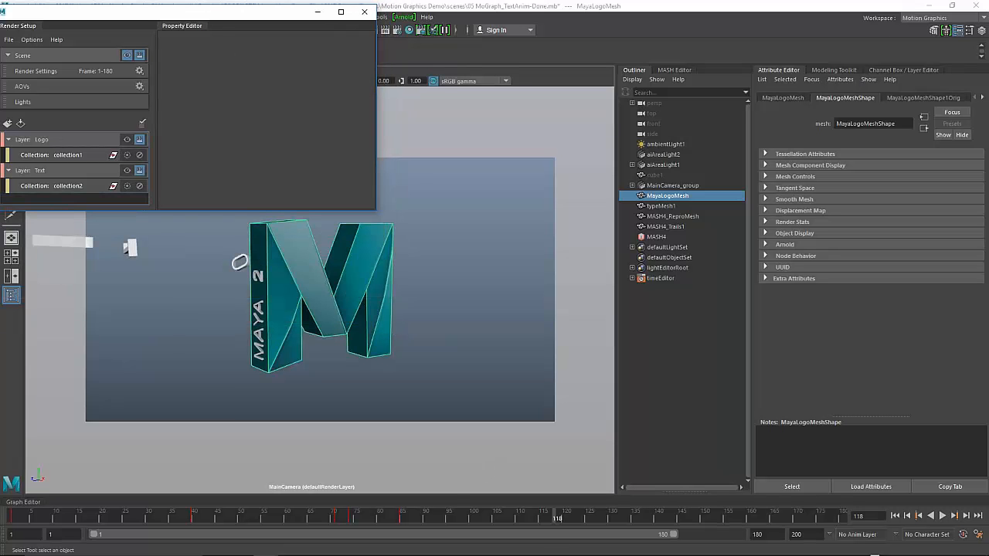
mouse_move(559, 519)
mouse_down()
mouse_move(490, 517)
mouse_move(574, 518)
mouse_move(562, 521)
mouse_up()
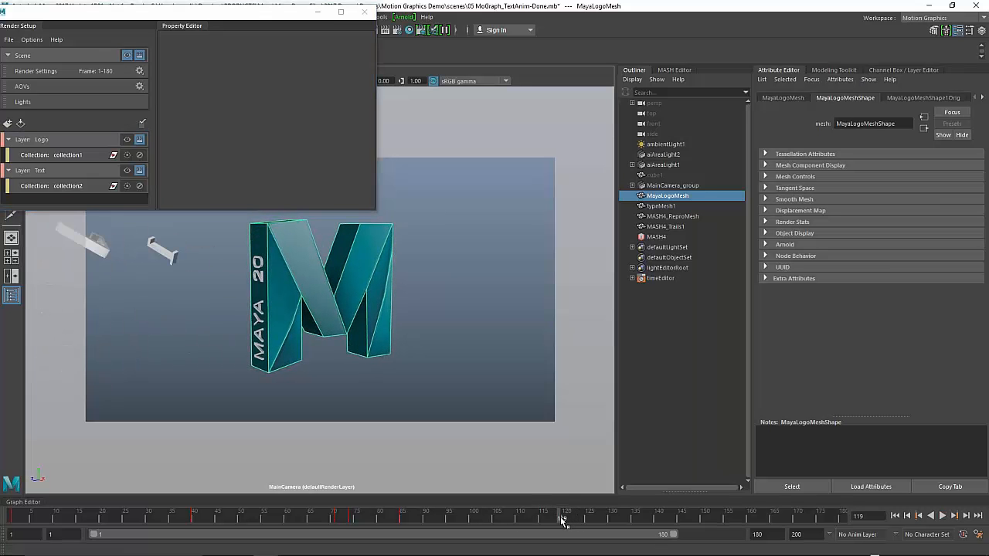
click(53, 185)
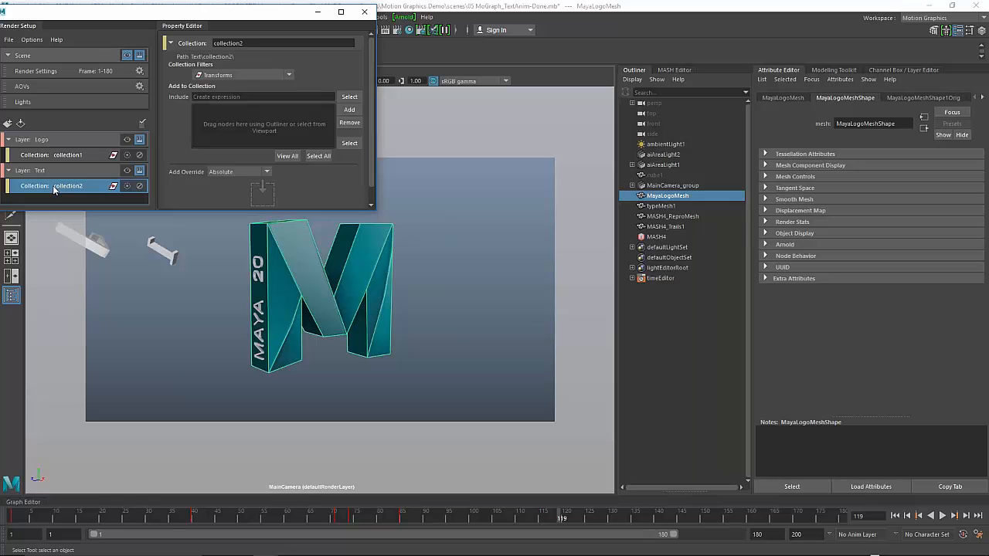
- Set collection2's include expression to type* and preview the Text layer on its own
click(209, 97)
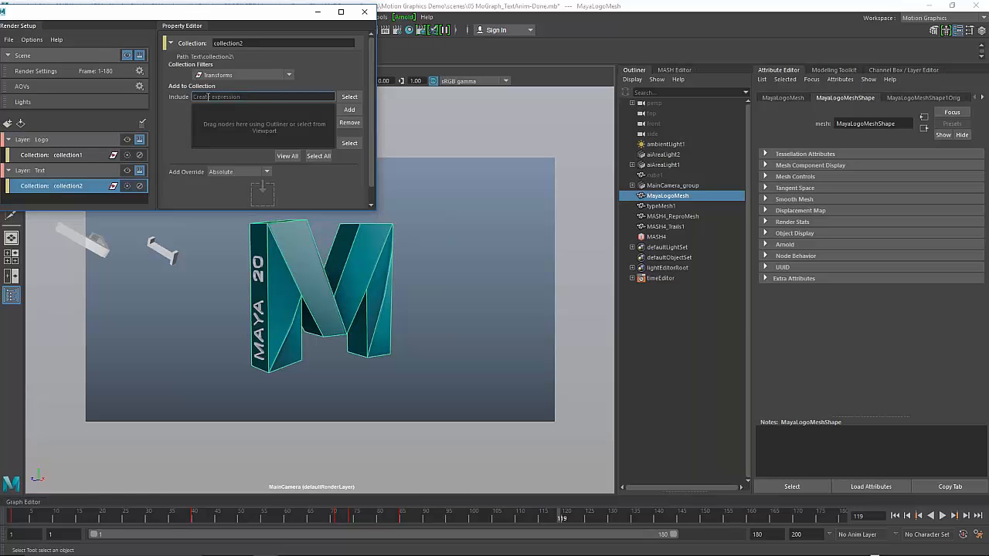
text(type*)
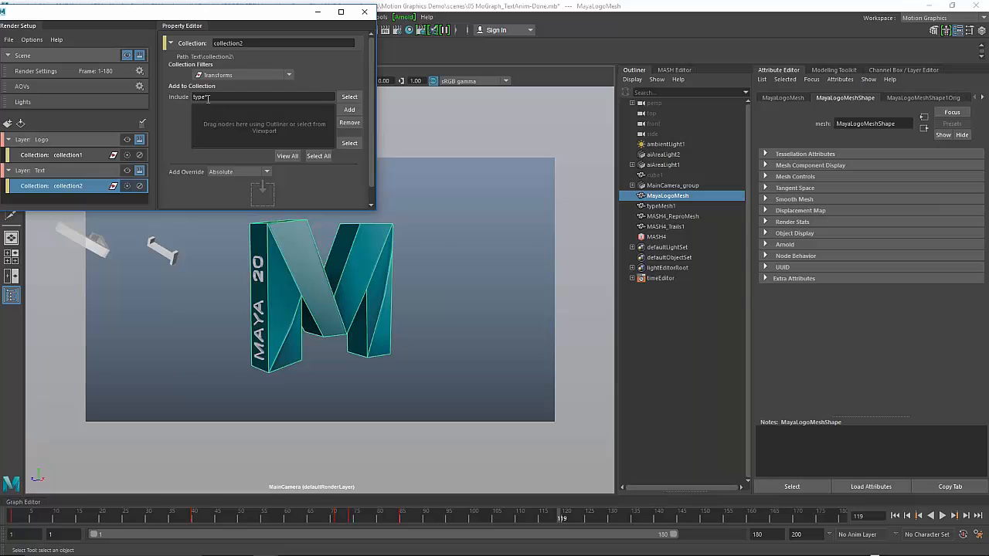
click(127, 170)
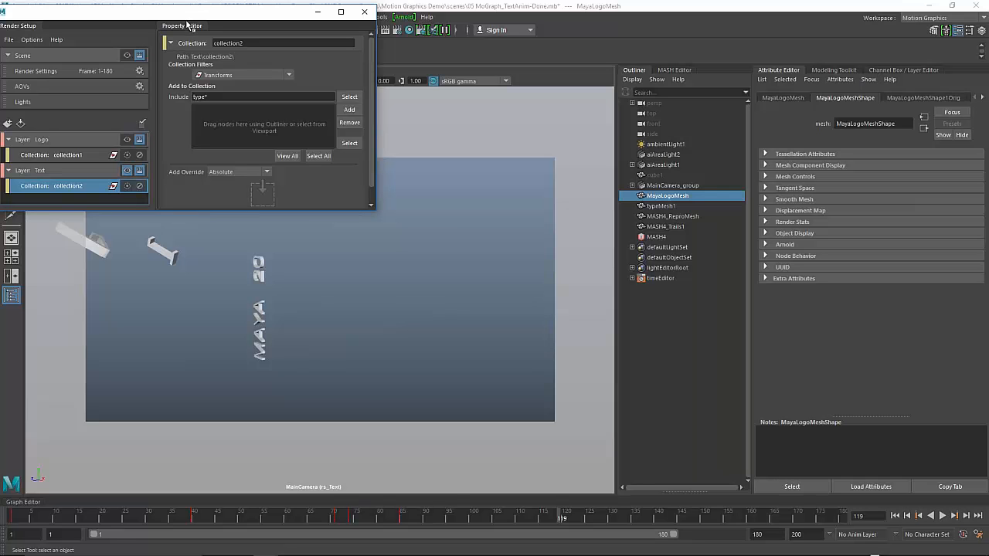
click(127, 169)
drag(187, 17, 736, 26)
click(31, 29)
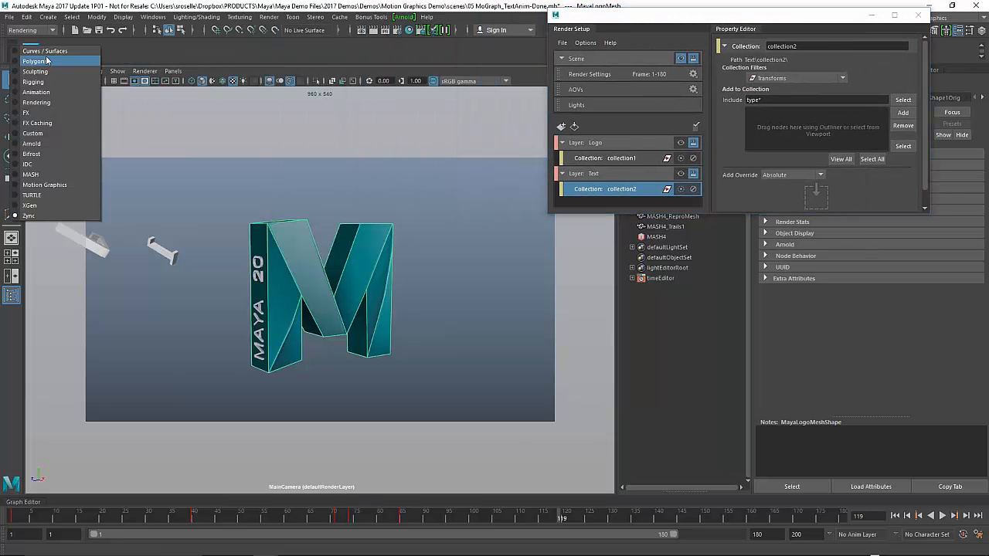
- Switch to Motion Graphics, create a Polygon Type object, and preview it in the Text layer
click(45, 185)
click(122, 52)
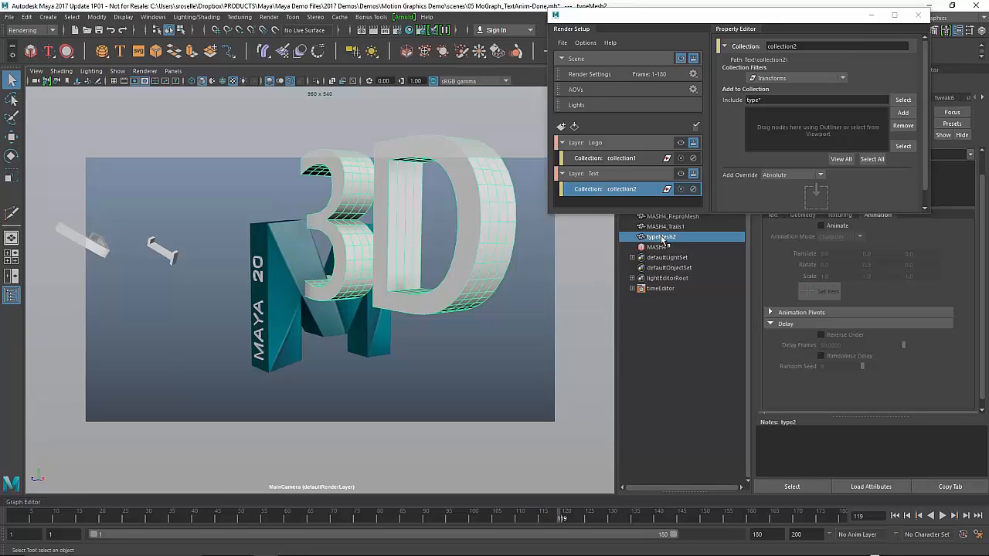
click(681, 175)
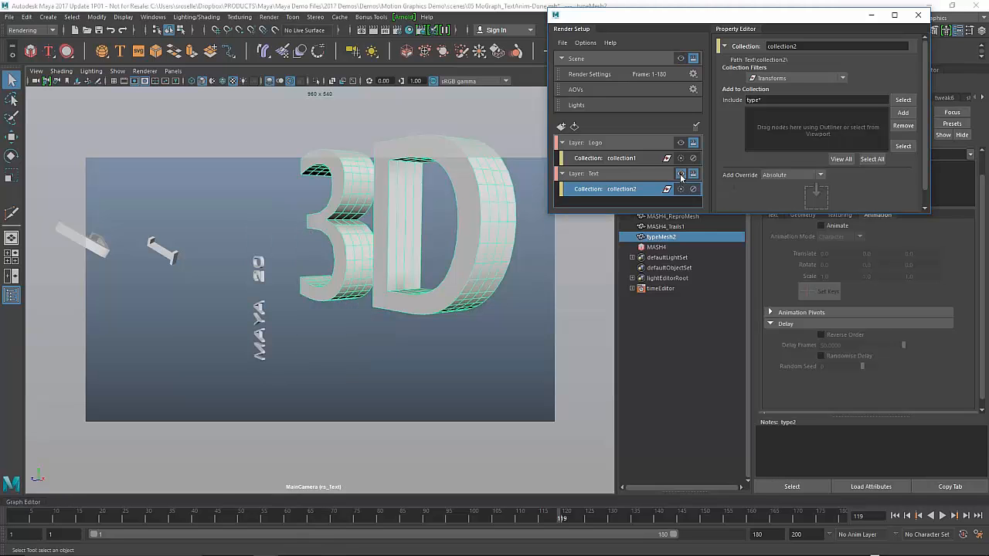
click(243, 180)
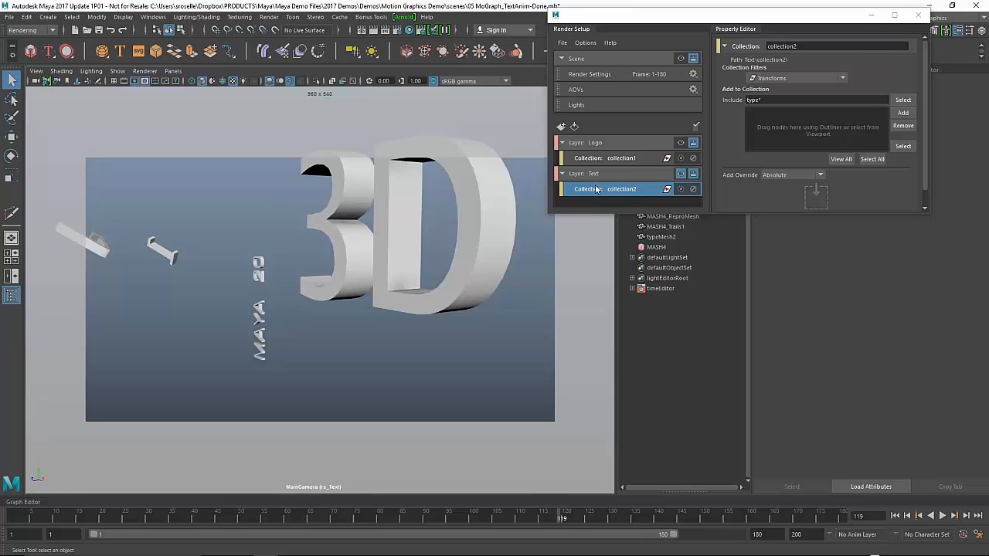
- Compare the Logo and Text layer previews, then open the Render menu and switch to Explorer
click(680, 142)
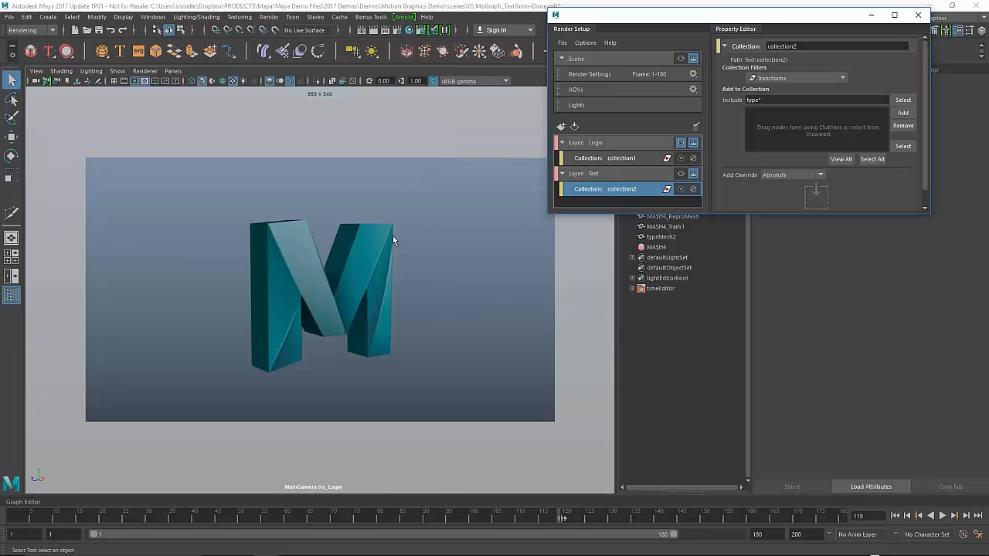
click(680, 173)
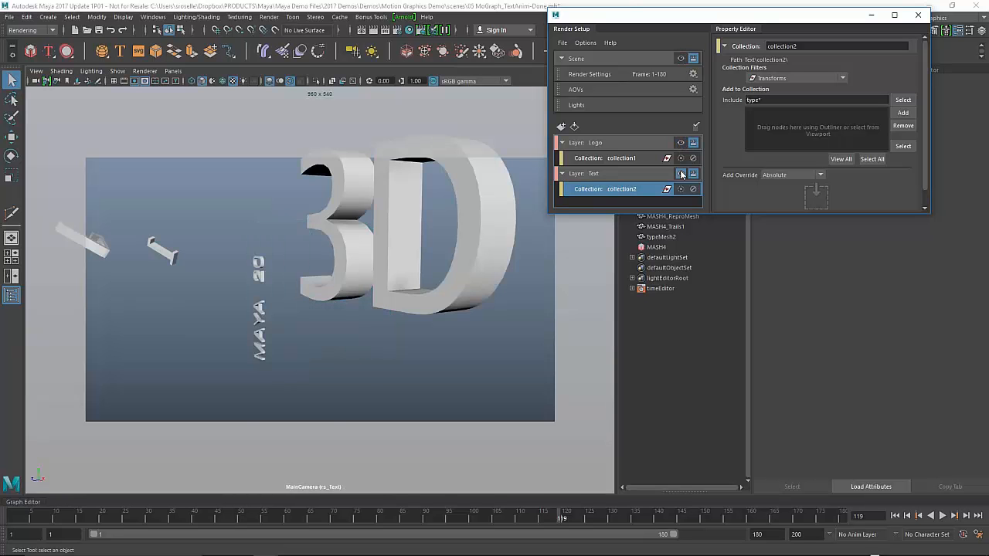
click(680, 142)
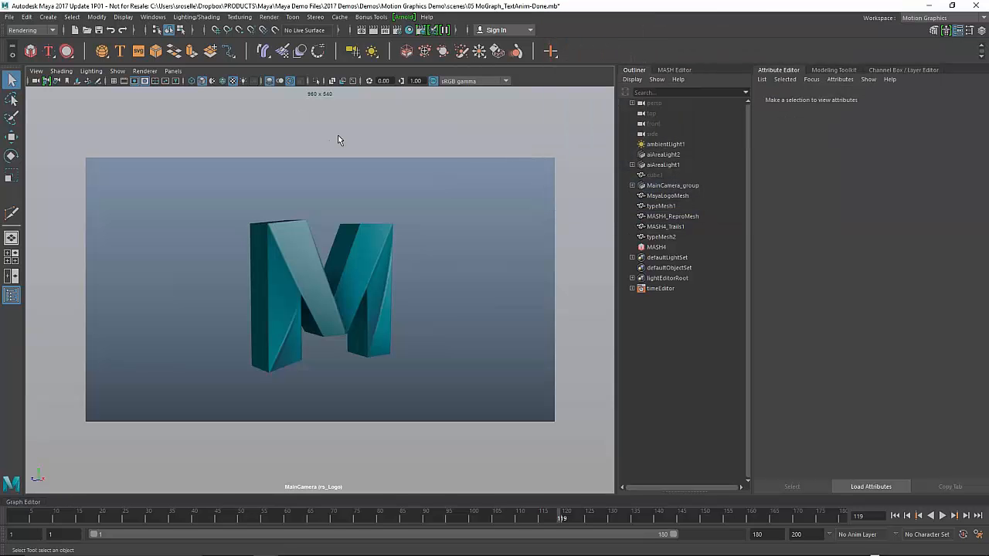
click(269, 17)
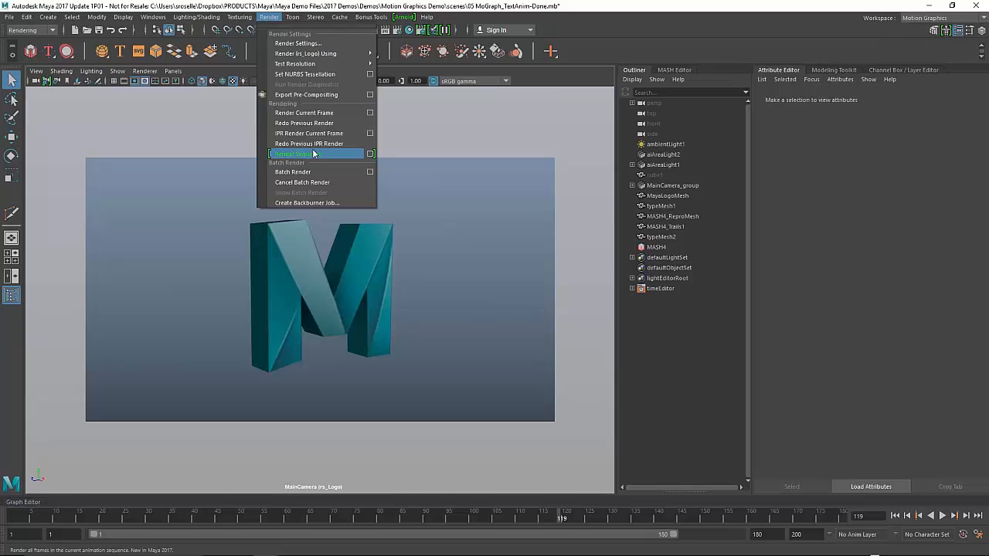
key(alt+Tab)
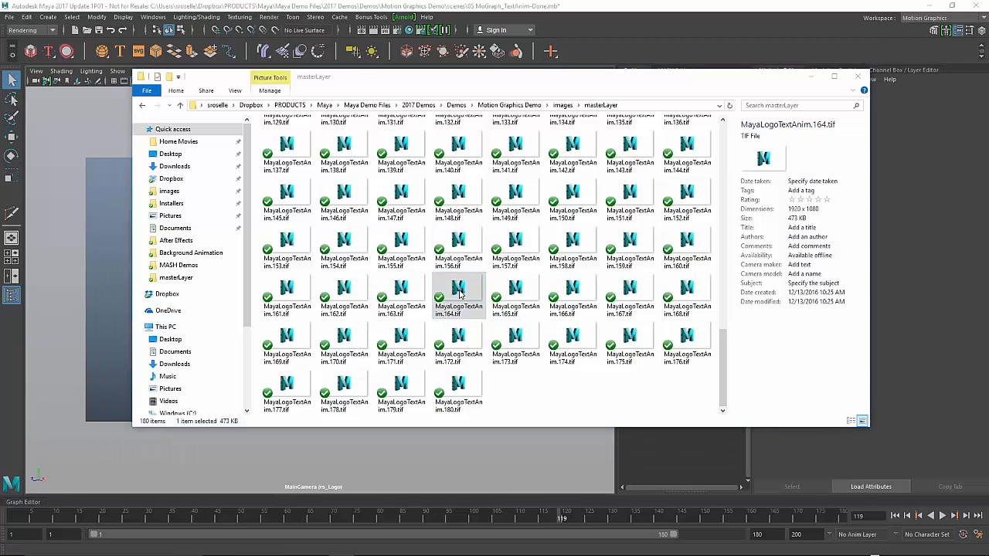
- View rendered frame 164 full size and step back one frame
double_click(458, 292)
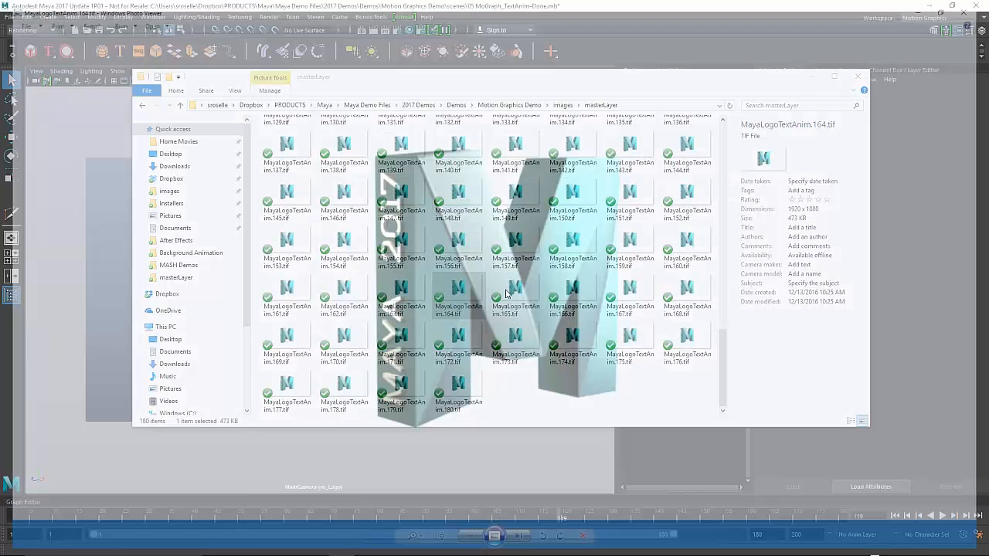
key(Left)
key(Left)
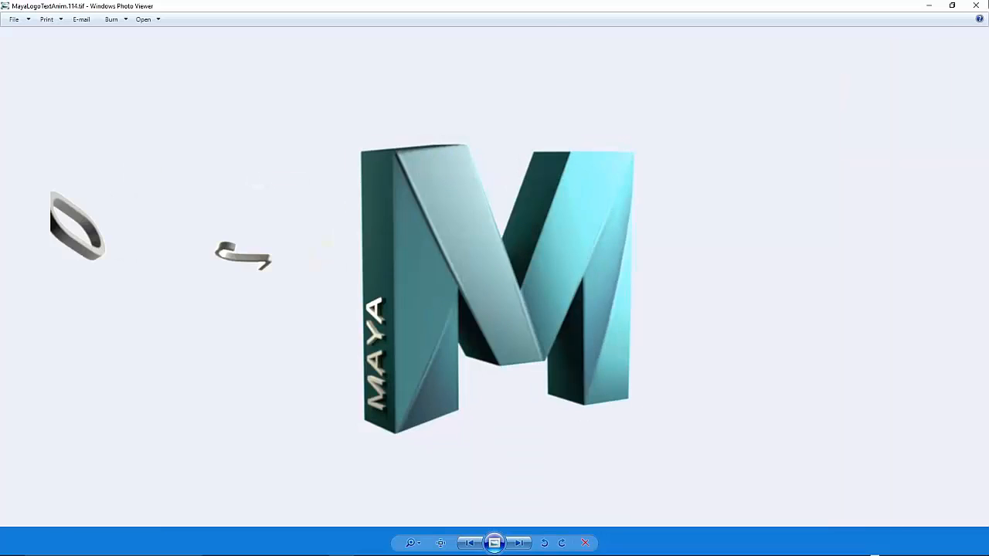
click(976, 6)
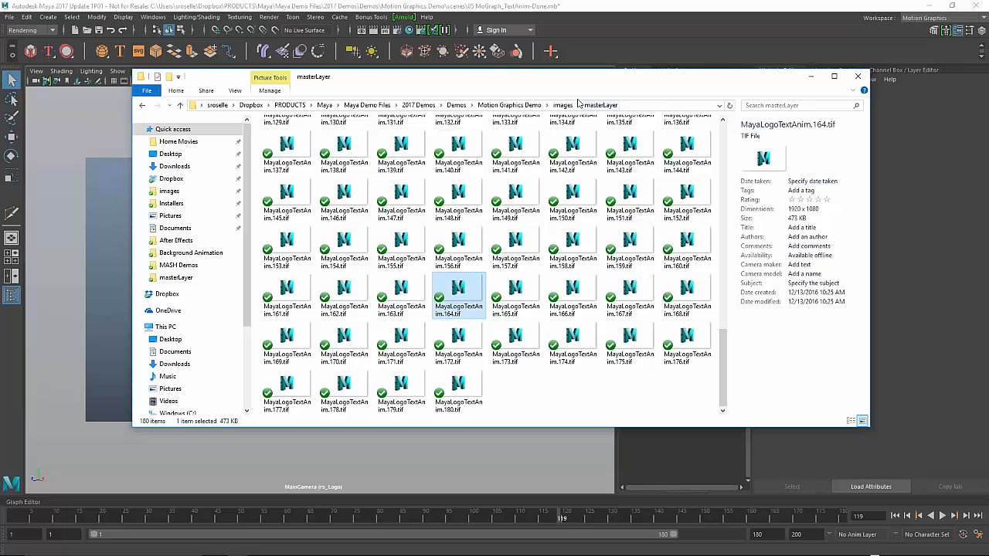
- Open the rs_Logo folder and review the logo frames around frame 116
click(561, 105)
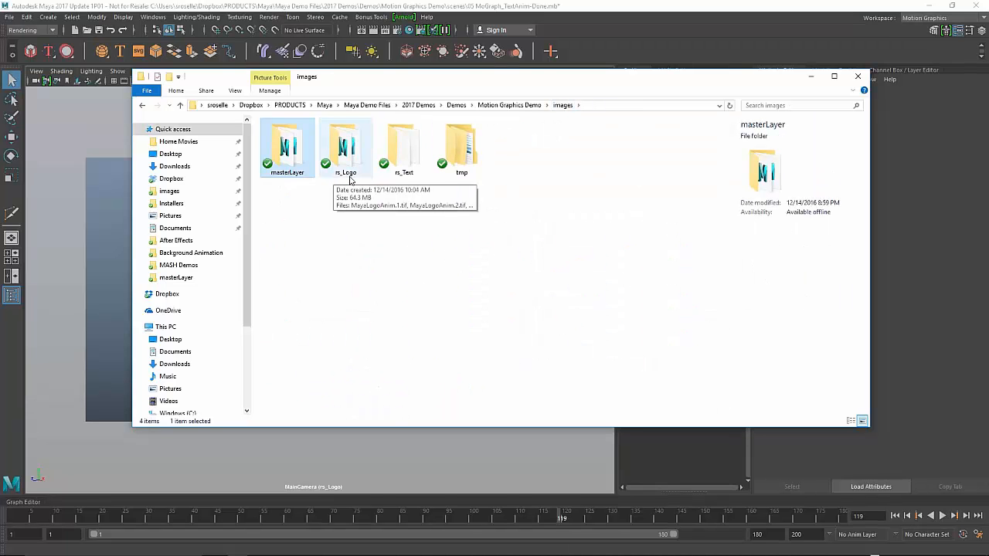
double_click(348, 159)
scroll(473, 284, down, 10)
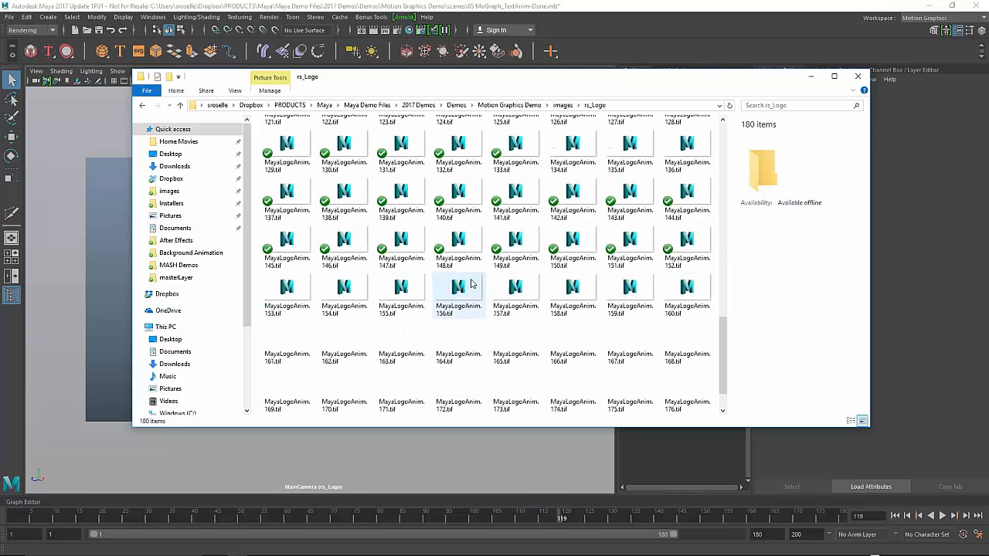
scroll(468, 286, up, 3)
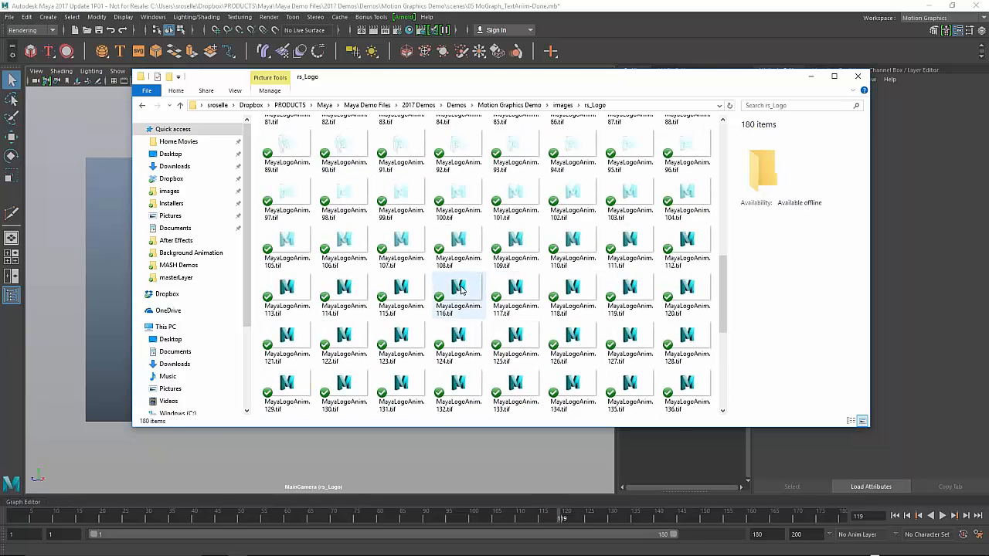
double_click(460, 289)
key(Left)
key(Left)
key(Left)
key(Left)
key(Left)
key(Left)
key(Left)
key(Left)
key(Left)
key(Left)
key(Left)
key(Left)
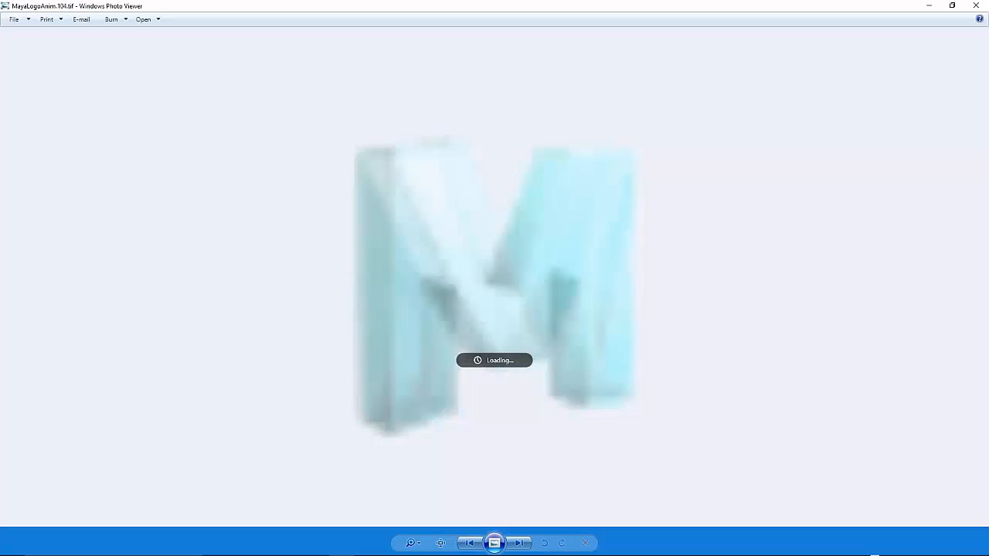
key(Right)
key(Right)
key(Right)
key(Right)
key(Right)
key(Right)
key(Right)
key(Right)
key(Right)
key(Right)
key(Right)
key(Right)
key(Right)
key(Right)
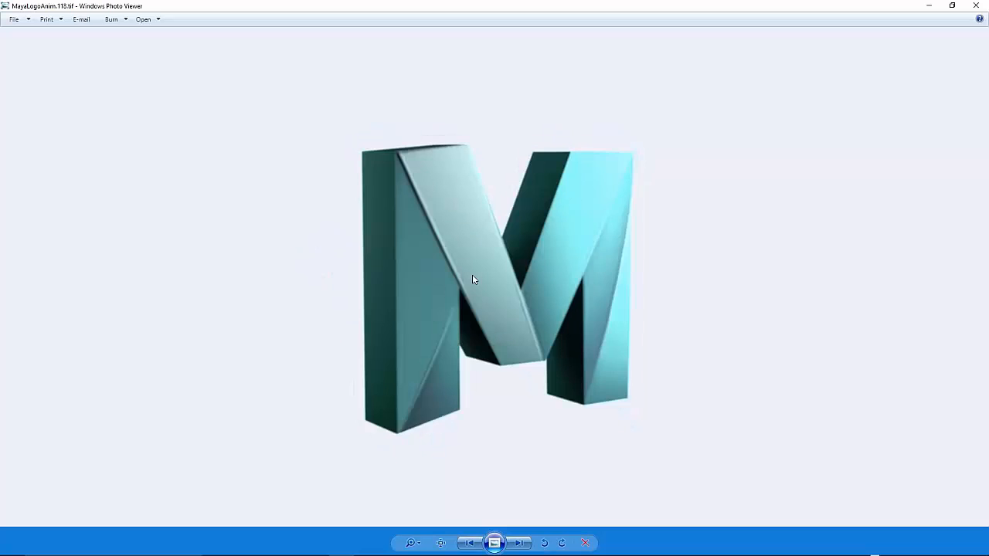
click(976, 5)
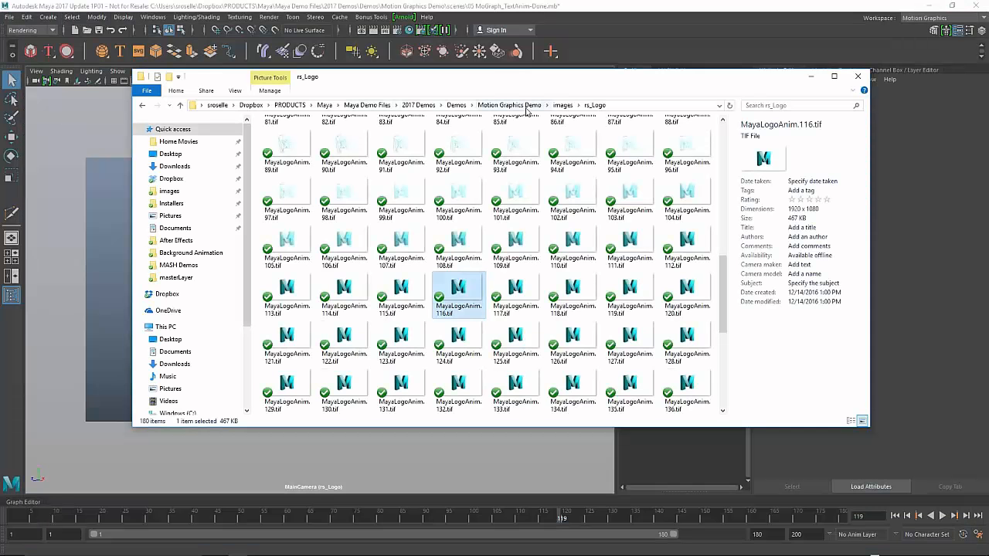
- Open the rs_Text folder and view MayaTextAnim frames 156–158 full size
click(562, 105)
double_click(397, 155)
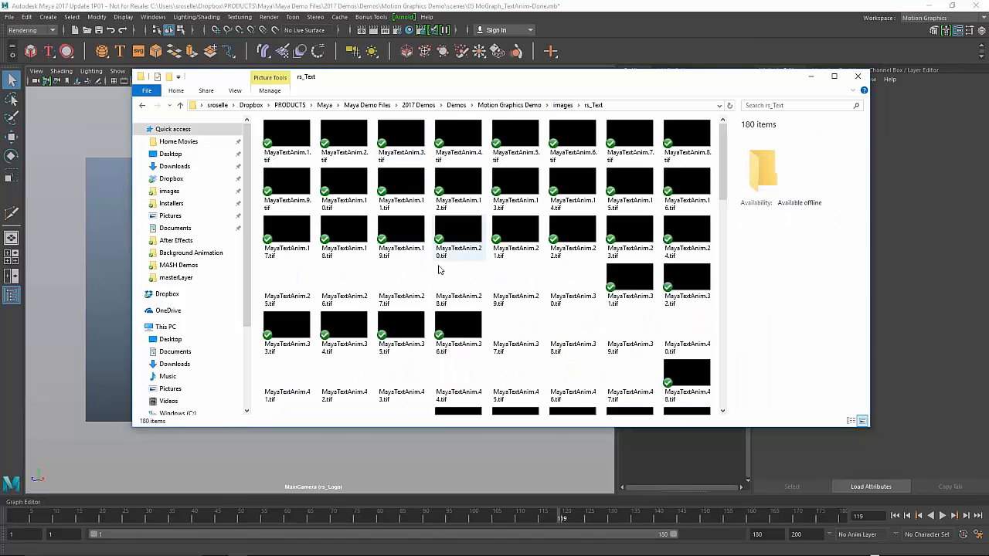
scroll(438, 269, down, 5)
click(456, 292)
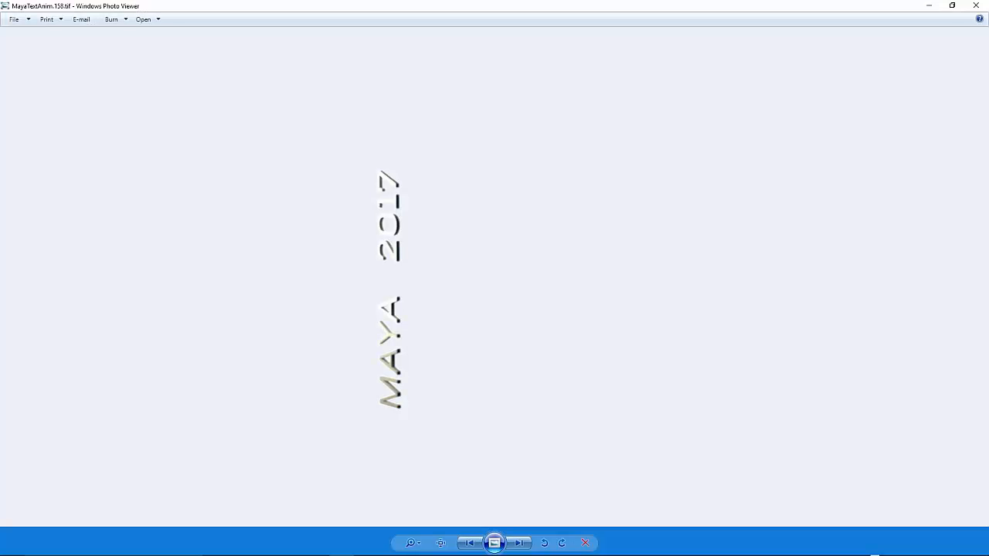
key(Right)
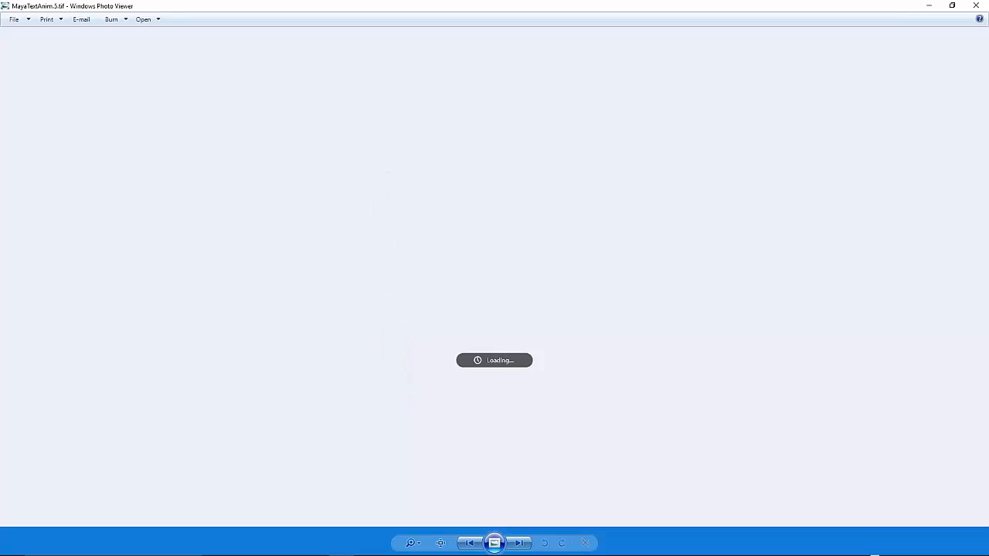
key(Right)
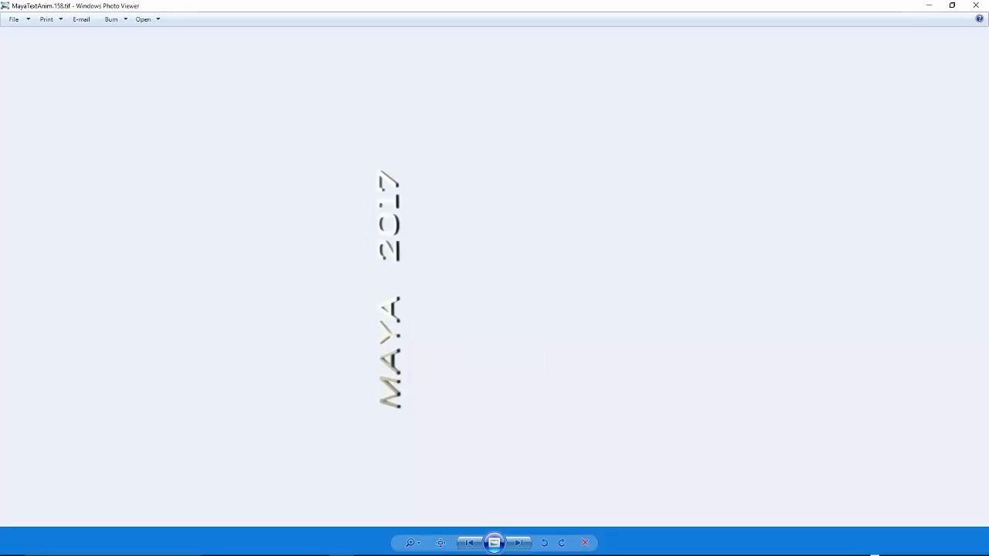